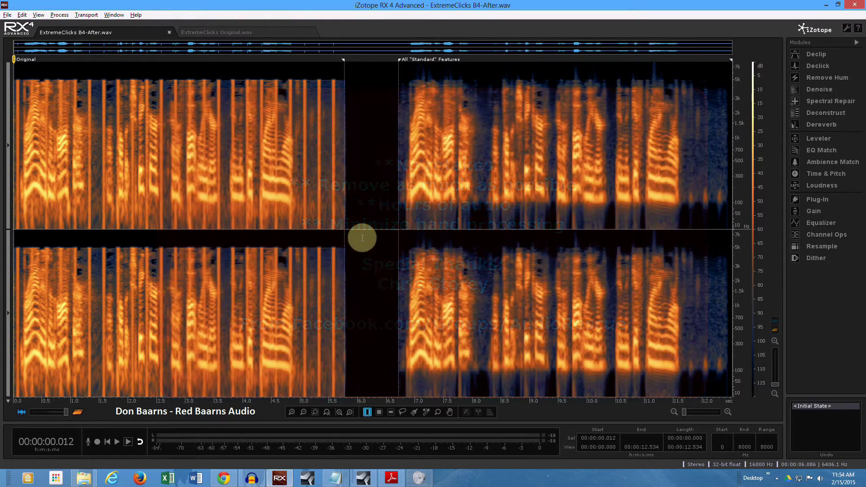
- Select the original recording and the "All Standard Features" section in turn to compare their spectrograms
{"action": "left_click_drag", "start_coordinate": [367, 212], "coordinate": [1, 230]}
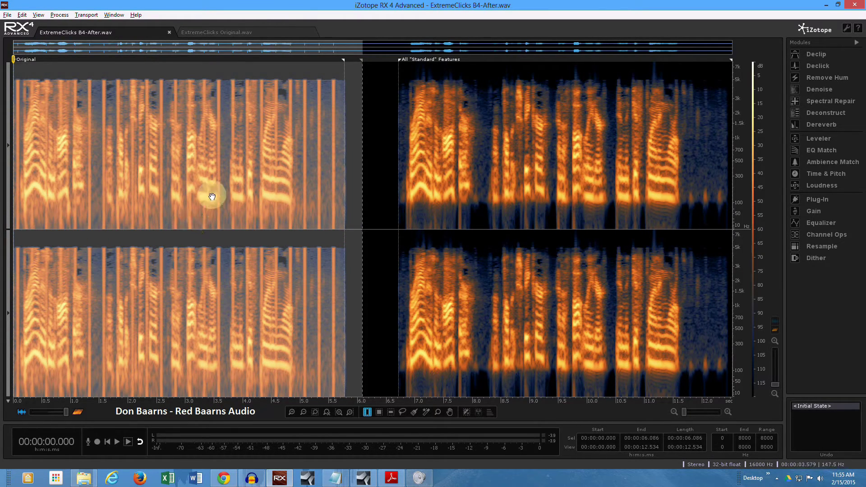
{"action": "left_click", "coordinate": [391, 186]}
{"action": "left_click_drag", "start_coordinate": [392, 186], "coordinate": [729, 195]}
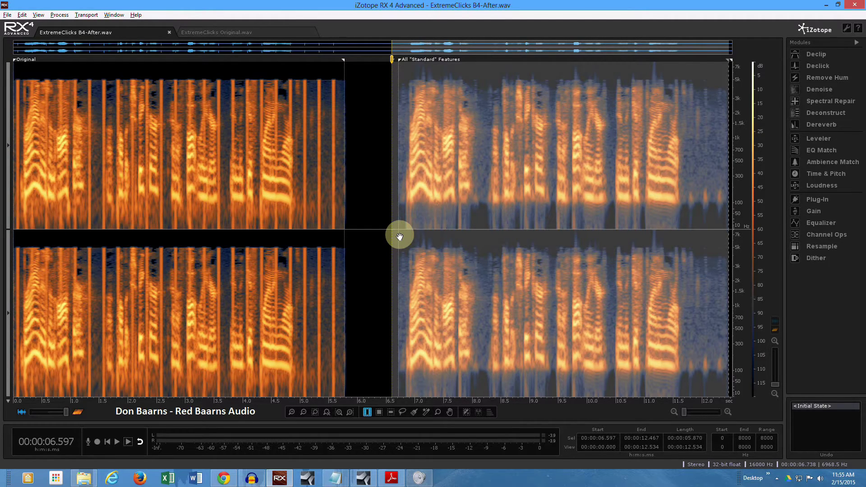
{"action": "left_click_drag", "start_coordinate": [359, 230], "coordinate": [26, 253]}
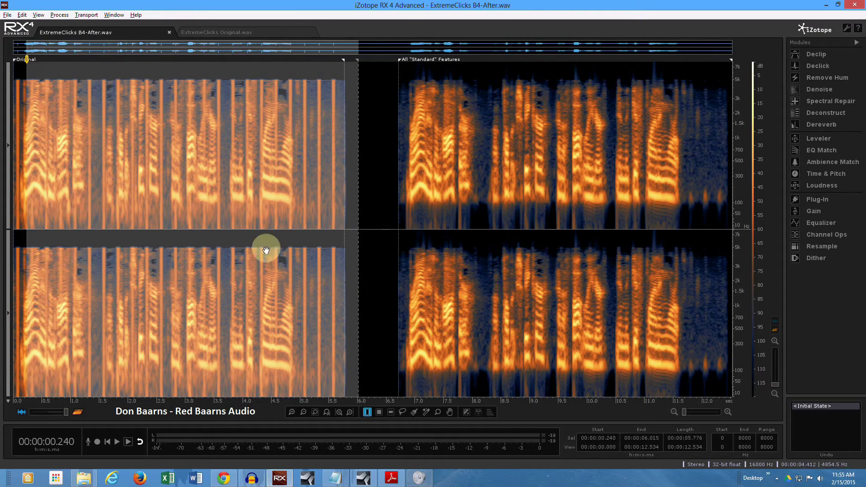
{"action": "left_click_drag", "start_coordinate": [377, 240], "coordinate": [716, 290]}
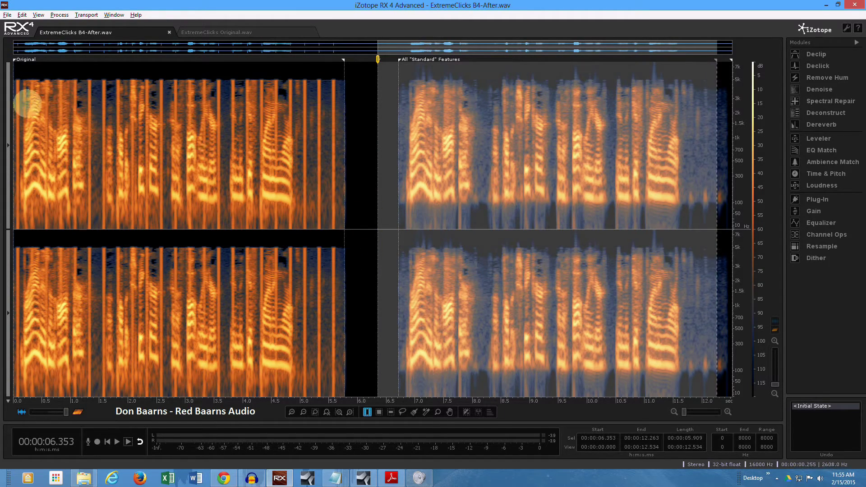
- Play ExtremeClicks B4-After.wav from the beginning to hear the before and after sections
{"action": "key", "text": "Home"}
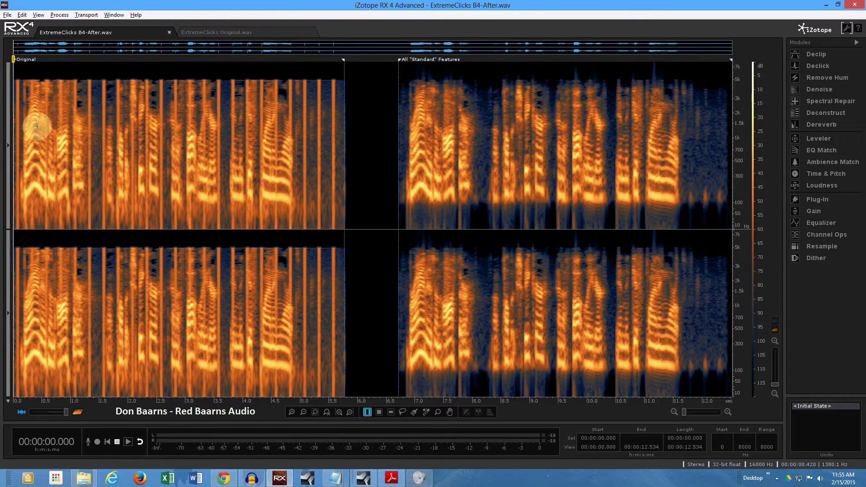
{"action": "key", "text": "space"}
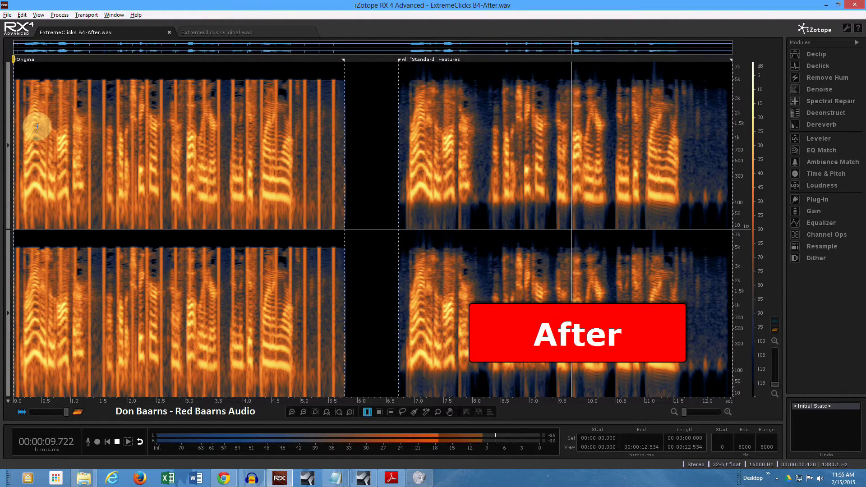
{"action": "key", "text": "space"}
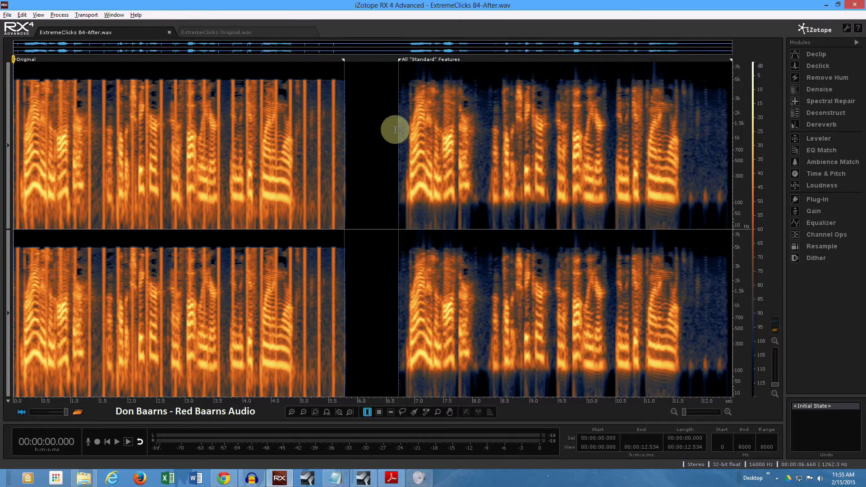
- Switch to ExtremeClicks Original.wav and view the Decrackle settings of the Declick module
{"action": "left_click", "coordinate": [209, 32]}
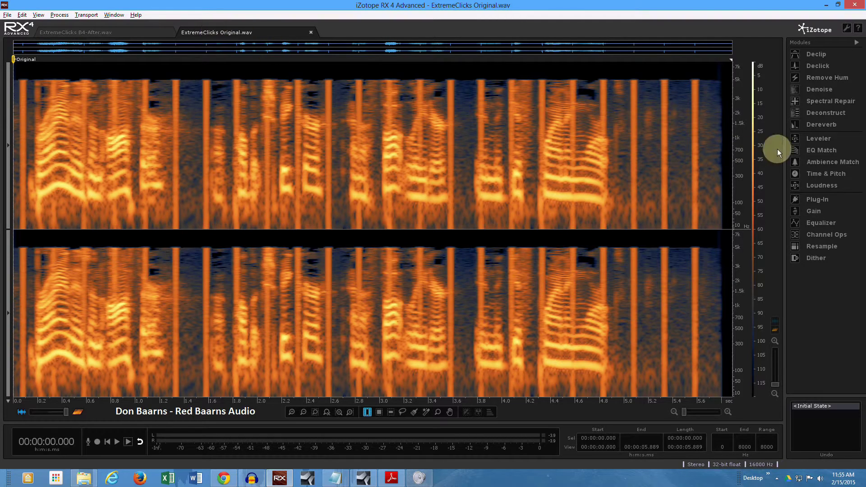
{"action": "left_click", "coordinate": [815, 66]}
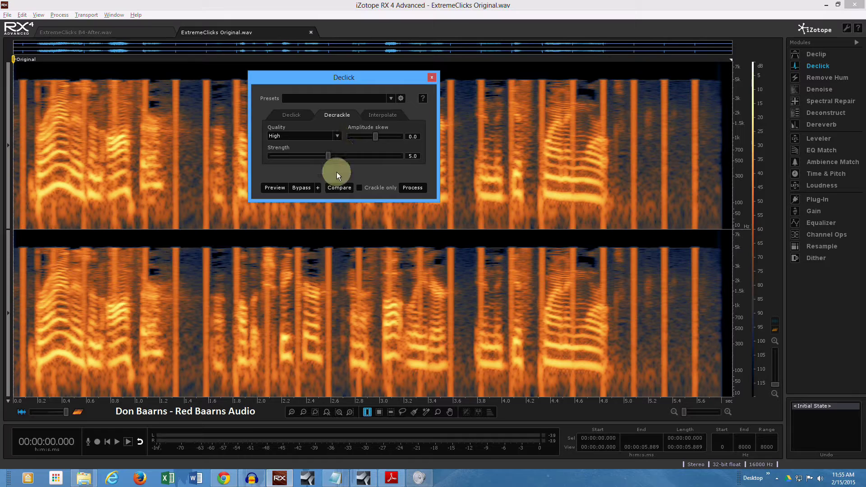
{"action": "left_click", "coordinate": [432, 77]}
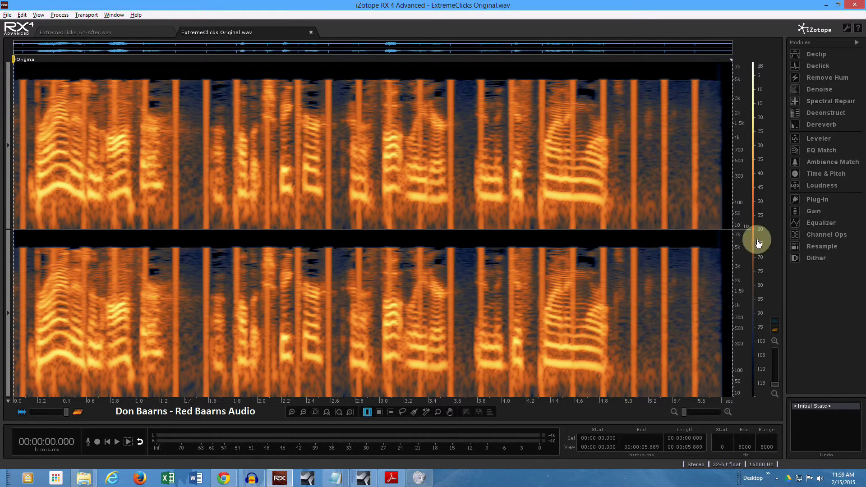
- Open the Equalizer and set the high-pass cutoff to about 48 Hz and the low-pass cutoff to about 2933 Hz
{"action": "left_click", "coordinate": [800, 223]}
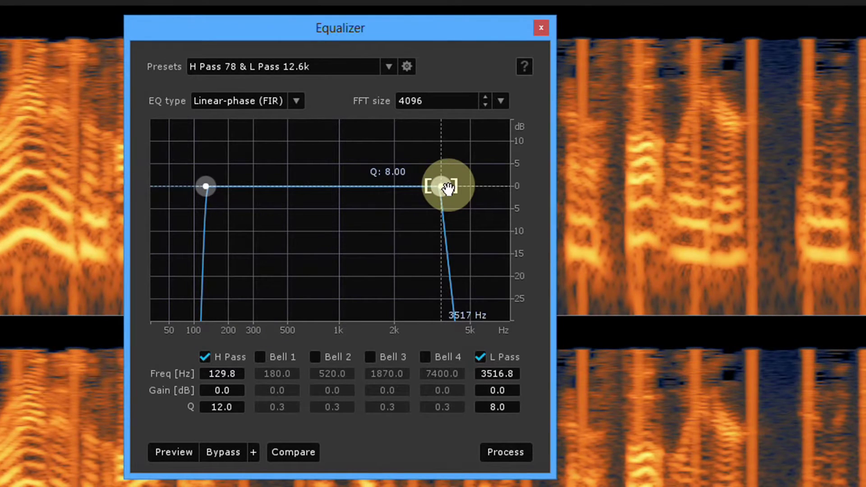
{"action": "left_click_drag", "start_coordinate": [448, 187], "coordinate": [501, 211]}
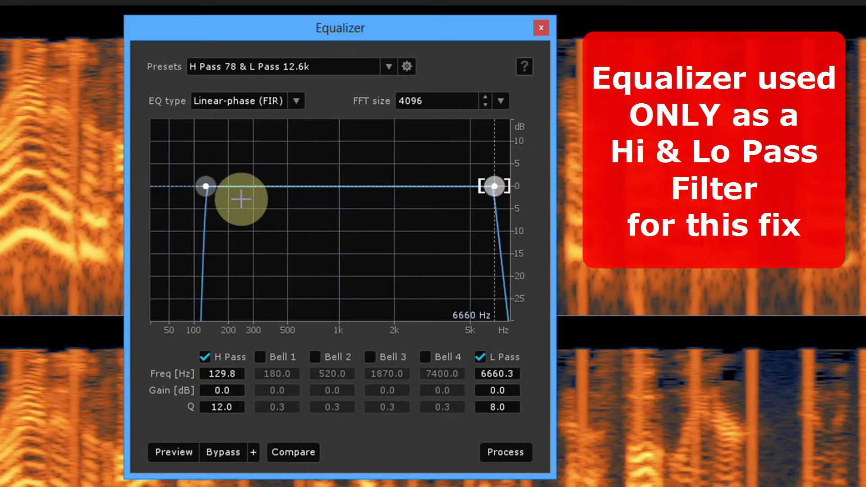
{"action": "left_click_drag", "start_coordinate": [205, 189], "coordinate": [168, 186]}
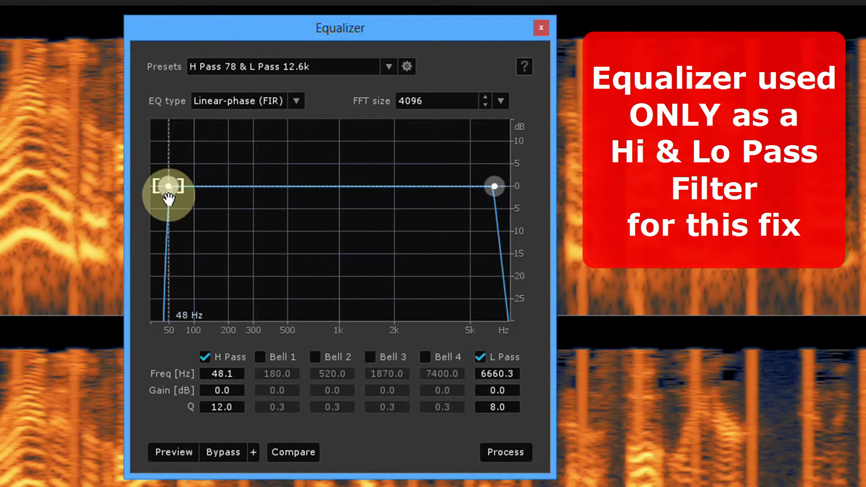
{"action": "left_click_drag", "start_coordinate": [489, 192], "coordinate": [446, 184]}
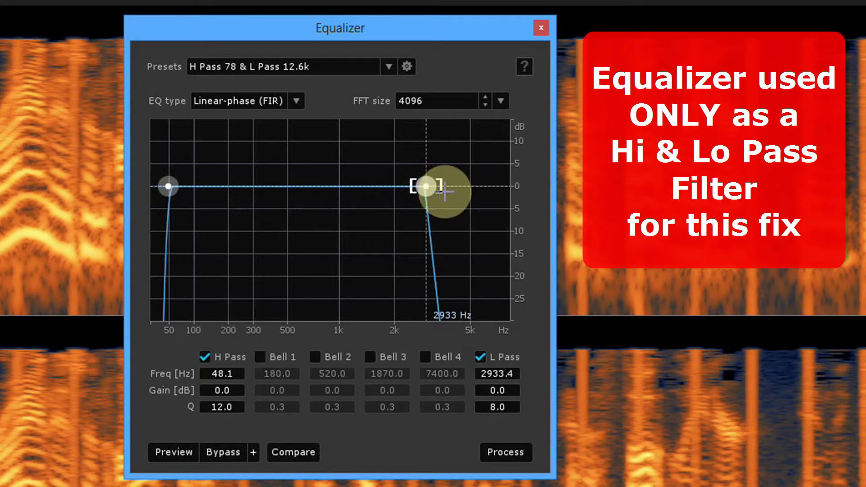
- Try different Q values between about 1.2 and 12 on the low-pass filter to vary its slope
{"action": "scroll", "coordinate": [438, 195], "scroll_direction": "down", "scroll_amount": 5}
{"action": "scroll", "coordinate": [439, 195], "scroll_direction": "up", "scroll_amount": 6}
{"action": "scroll", "coordinate": [440, 195], "scroll_direction": "down", "scroll_amount": 3}
{"action": "scroll", "coordinate": [440, 195], "scroll_direction": "down", "scroll_amount": 3}
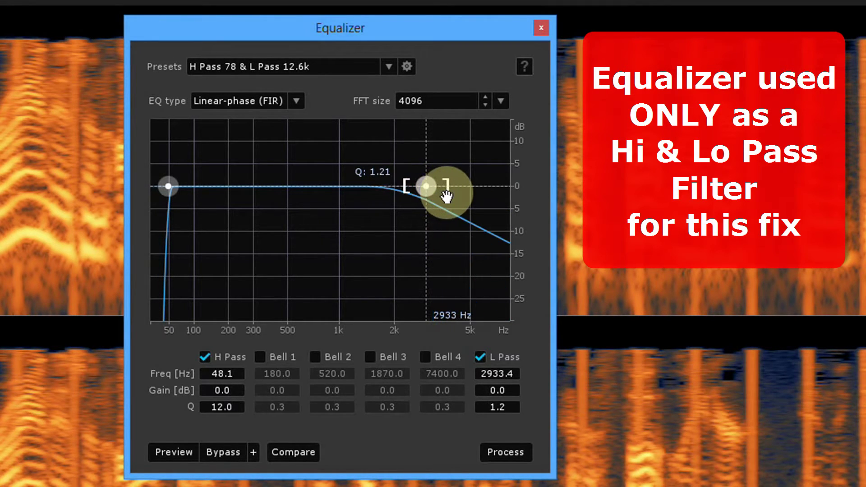
{"action": "scroll", "coordinate": [440, 195], "scroll_direction": "up", "scroll_amount": 5}
{"action": "scroll", "coordinate": [440, 197], "scroll_direction": "up", "scroll_amount": 2}
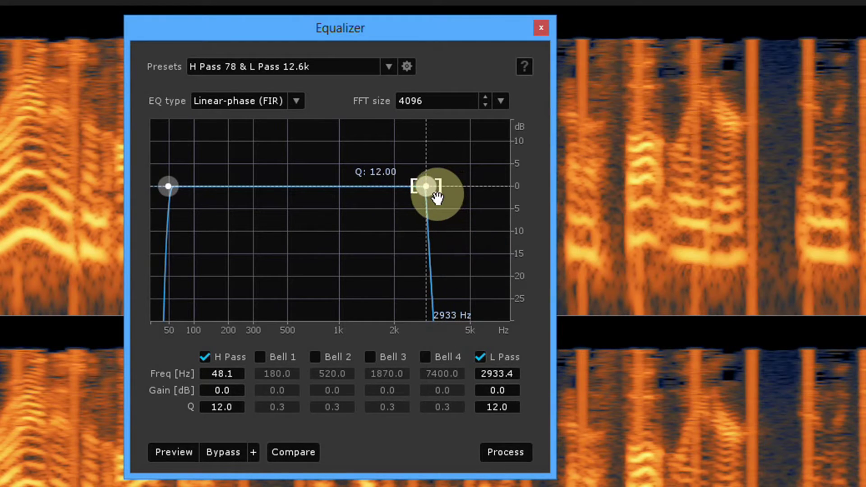
{"action": "scroll", "coordinate": [441, 198], "scroll_direction": "down", "scroll_amount": 3}
{"action": "scroll", "coordinate": [440, 198], "scroll_direction": "up", "scroll_amount": 1}
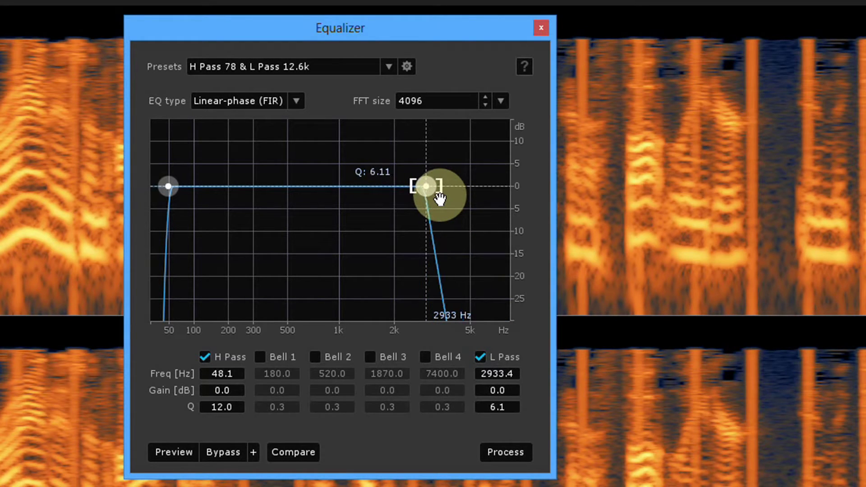
{"action": "scroll", "coordinate": [440, 199], "scroll_direction": "up", "scroll_amount": 1}
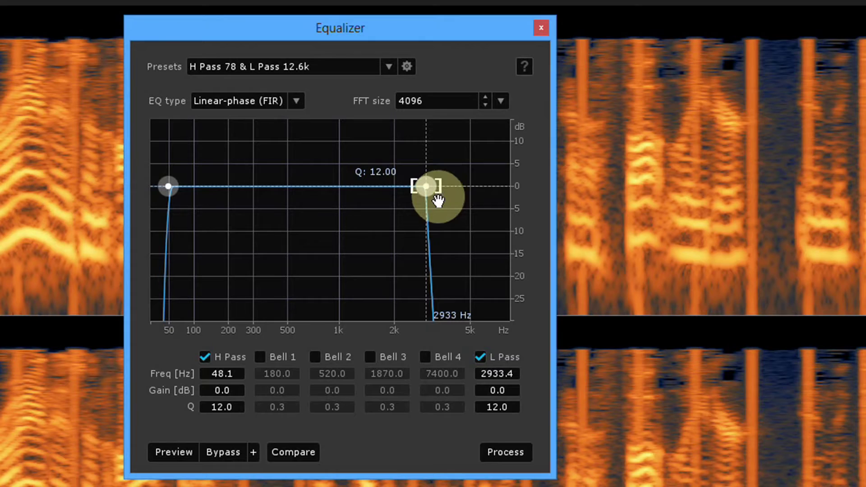
{"action": "scroll", "coordinate": [440, 201], "scroll_direction": "down", "scroll_amount": 3}
{"action": "scroll", "coordinate": [441, 201], "scroll_direction": "up", "scroll_amount": 3}
- Set the low-pass filter's Q to 8
{"action": "left_click", "coordinate": [495, 406]}
{"action": "type", "text": "8"}
{"action": "key", "text": "Return"}
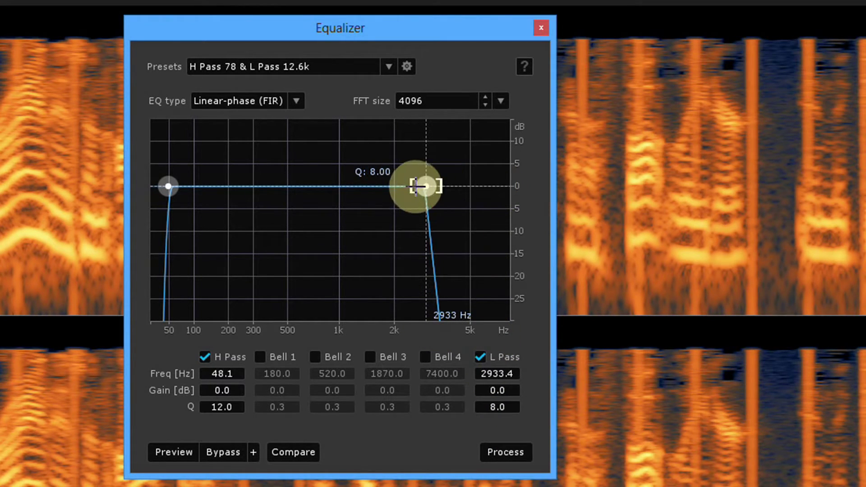
- Adjust the low-pass cutoff while previewing the audio, bringing it to about 3888 Hz
{"action": "left_click_drag", "start_coordinate": [426, 186], "coordinate": [487, 212]}
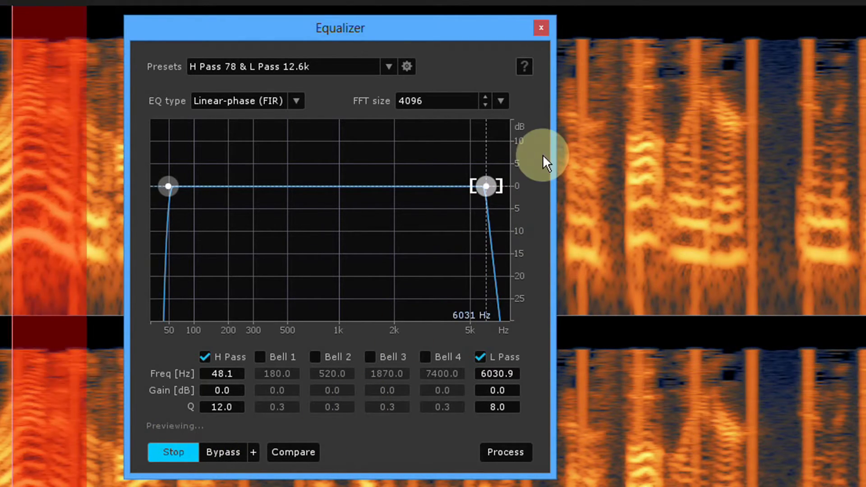
{"action": "left_click_drag", "start_coordinate": [483, 188], "coordinate": [453, 205]}
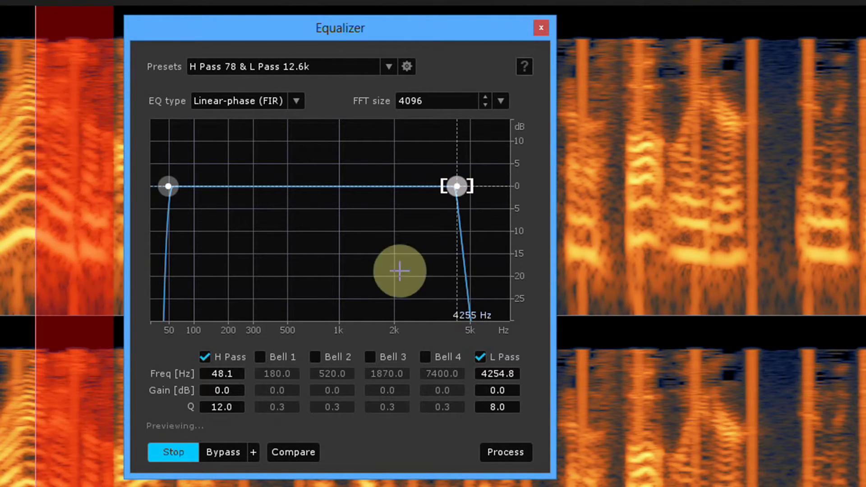
{"action": "left_click", "coordinate": [170, 453]}
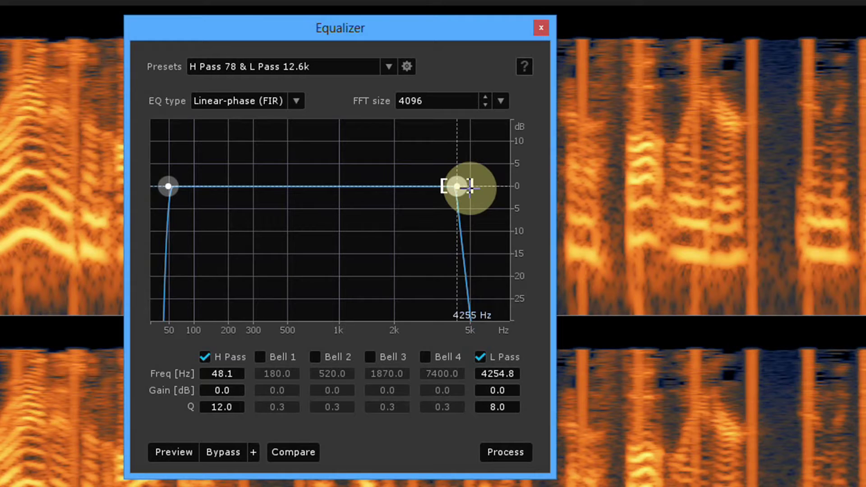
{"action": "left_click", "coordinate": [183, 453]}
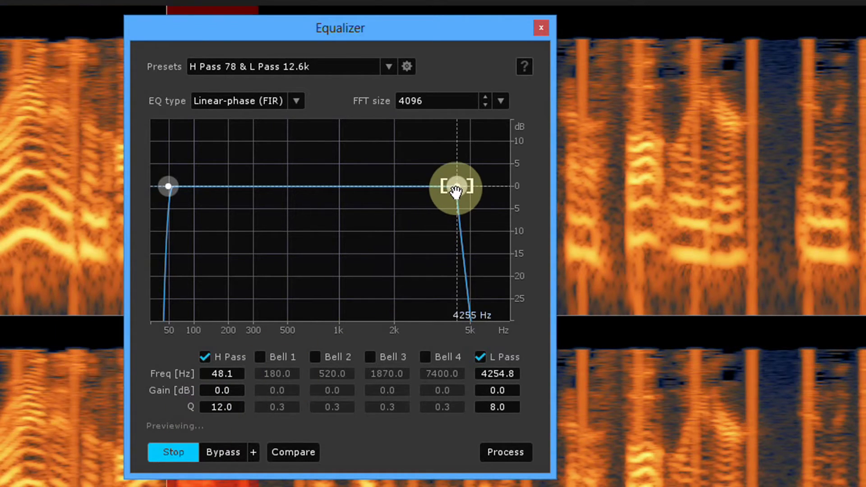
{"action": "left_click_drag", "start_coordinate": [455, 192], "coordinate": [451, 192]}
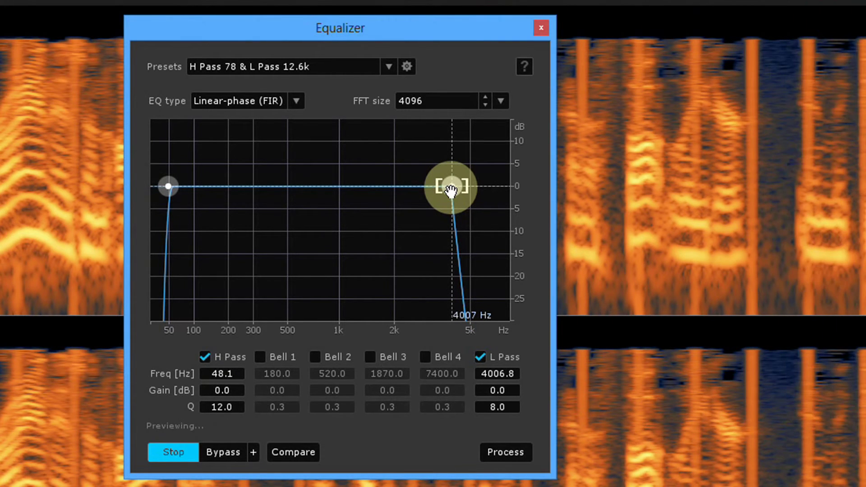
{"action": "left_click_drag", "start_coordinate": [451, 191], "coordinate": [448, 191]}
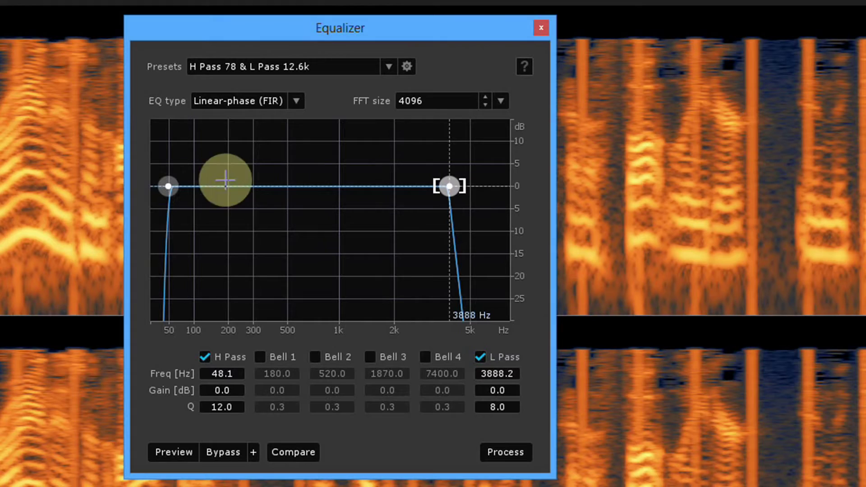
- Raise the high-pass cutoff to about 134 Hz while previewing and process the file with the Equalizer
{"action": "left_click", "coordinate": [168, 186]}
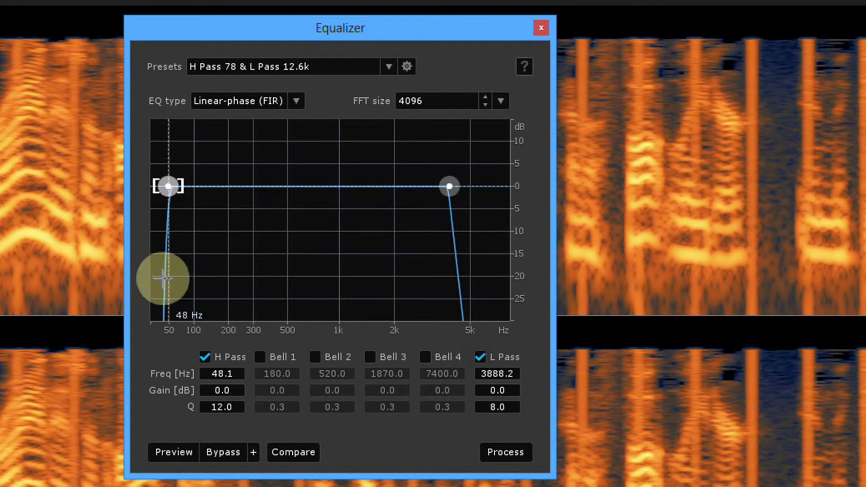
{"action": "left_click", "coordinate": [170, 451]}
{"action": "left_click_drag", "start_coordinate": [168, 188], "coordinate": [206, 193]}
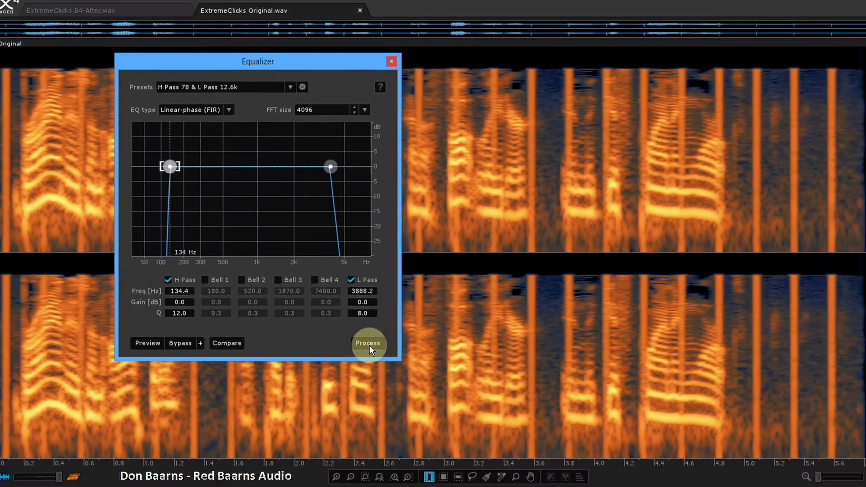
{"action": "left_click", "coordinate": [379, 353]}
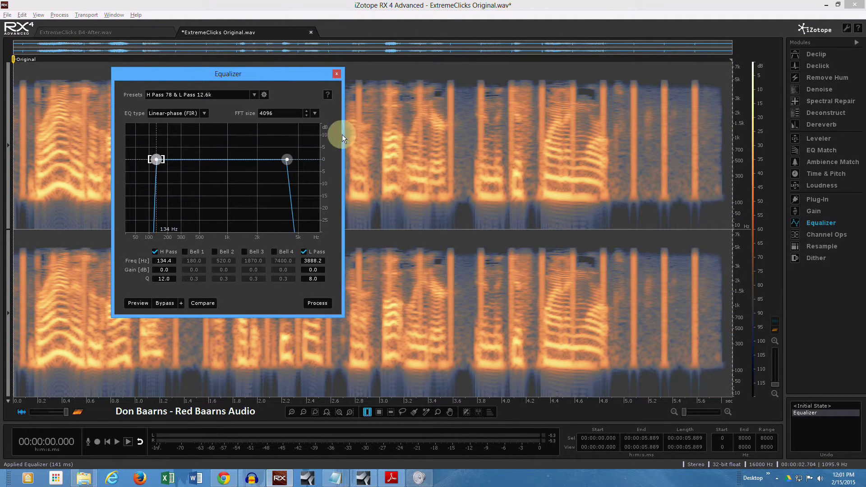
- Play the equalized audio from the 0.5-second mark to check the filtering
{"action": "left_click", "coordinate": [74, 141]}
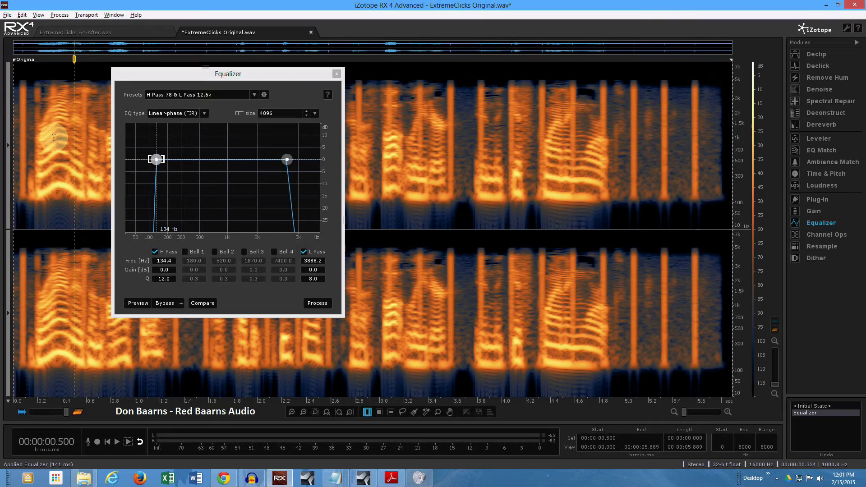
{"action": "key", "text": "space"}
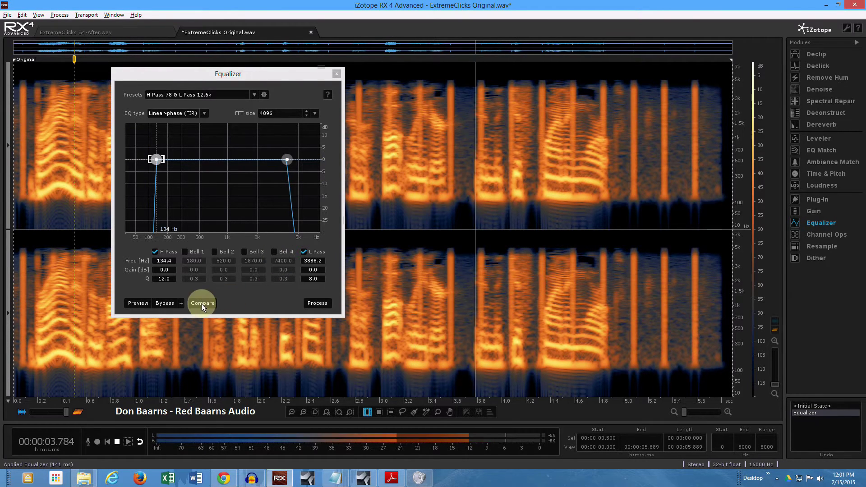
{"action": "key", "text": "space"}
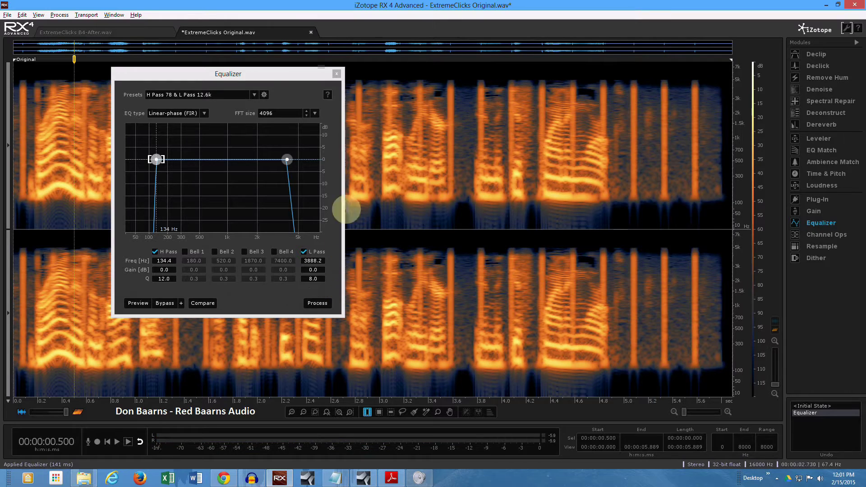
- Close the Equalizer and play the file, comparing the initial state with the Equalizer state in the history
{"action": "left_click", "coordinate": [336, 74]}
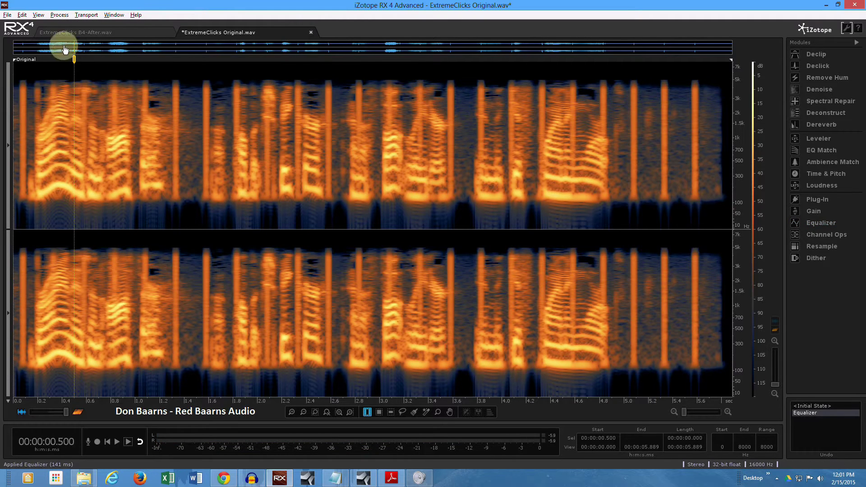
{"action": "left_click", "coordinate": [125, 145]}
{"action": "key", "text": "space"}
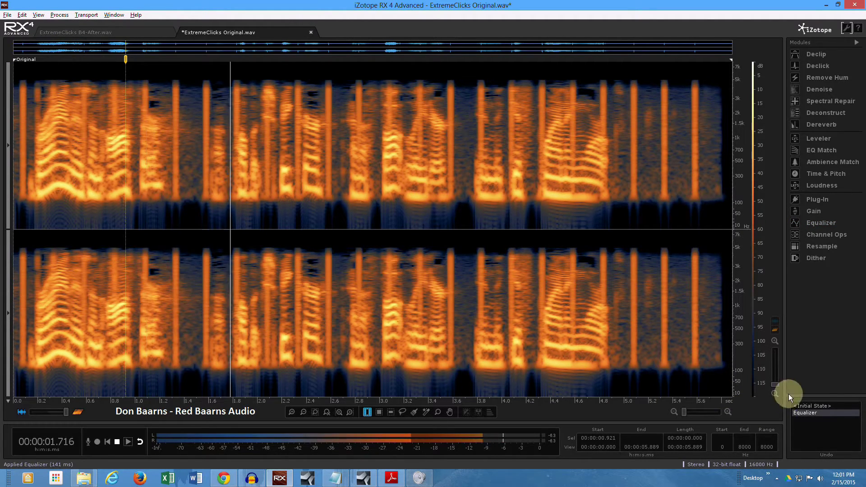
{"action": "left_click", "coordinate": [807, 406]}
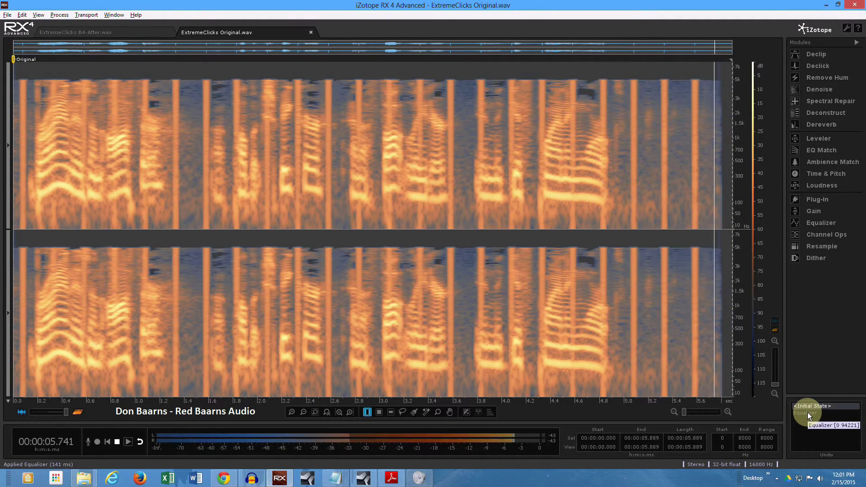
{"action": "left_click", "coordinate": [807, 412]}
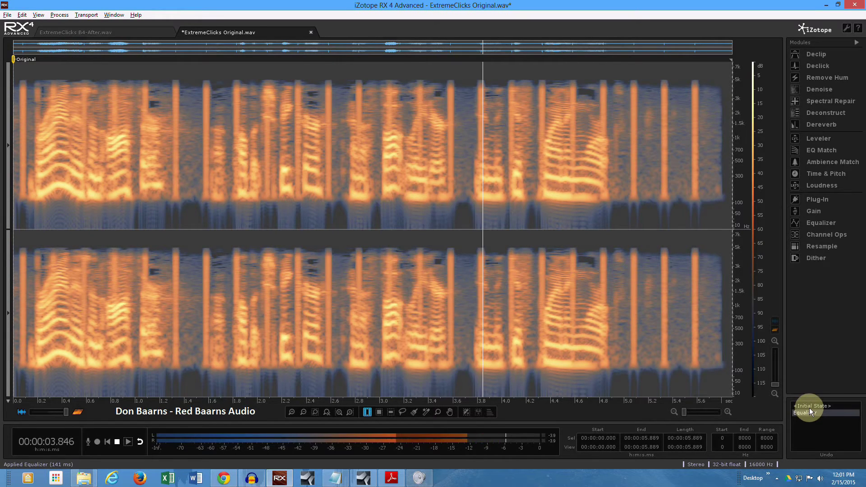
- Compare the initial state against the Equalizer state during playback once more, ending on the Equalizer state with playback stopped
{"action": "left_click", "coordinate": [809, 407]}
{"action": "left_click", "coordinate": [806, 415]}
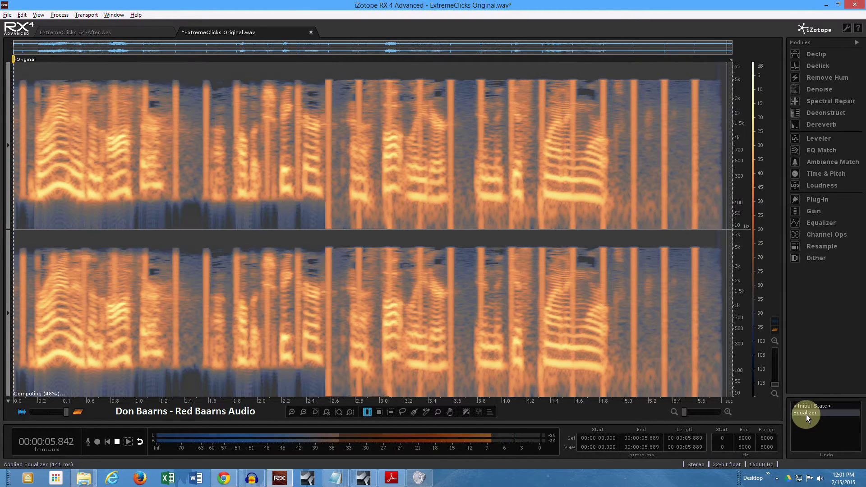
{"action": "key", "text": "space"}
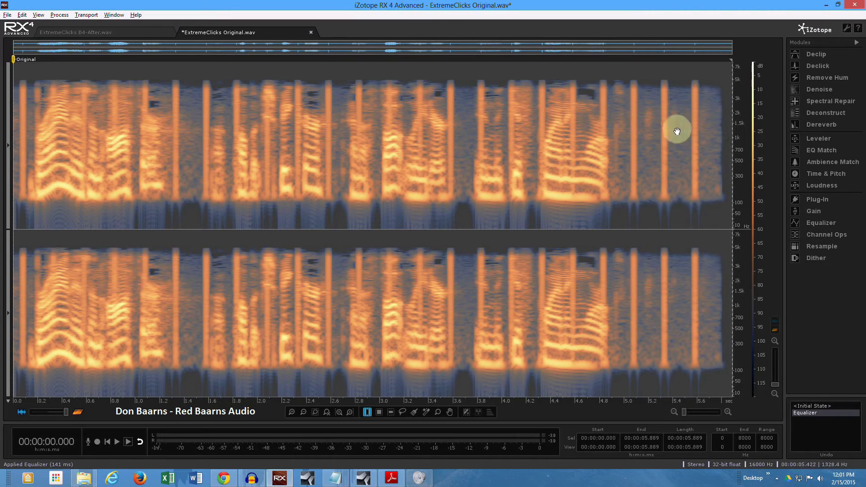
- Switch the spectrogram to a different frequency scale that gives more room to the high frequencies
{"action": "right_click", "coordinate": [745, 193]}
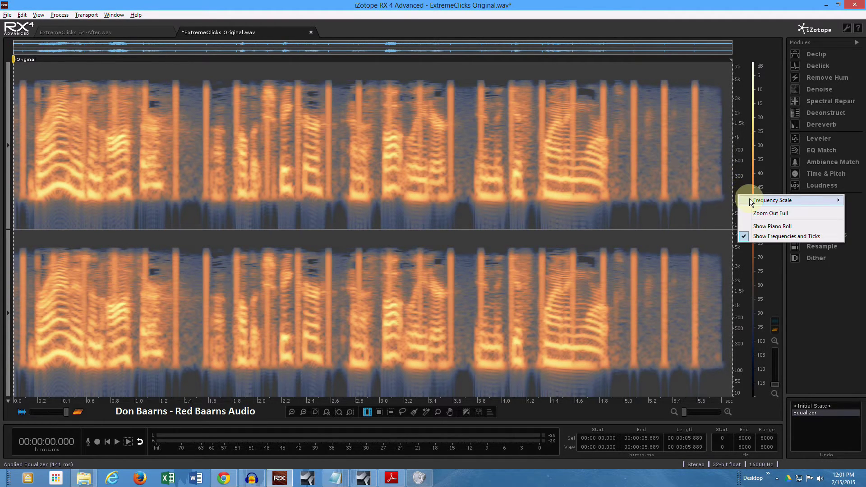
{"action": "mouse_move", "coordinate": [751, 202]}
{"action": "left_click", "coordinate": [694, 210]}
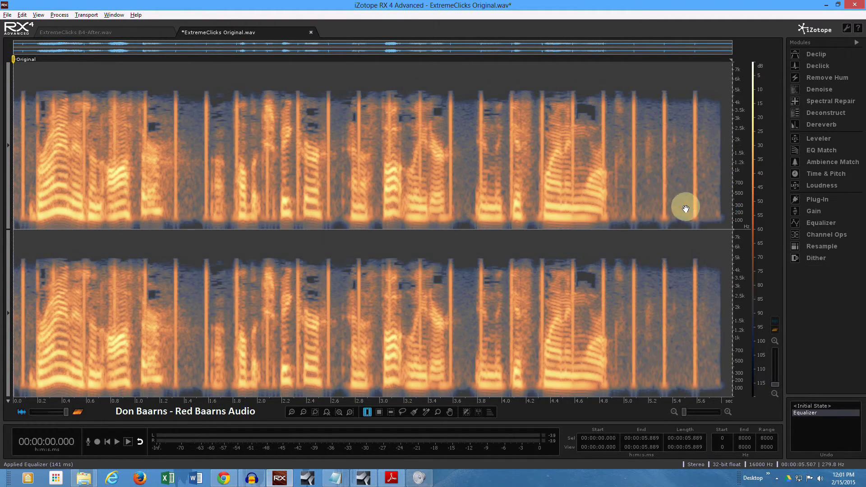
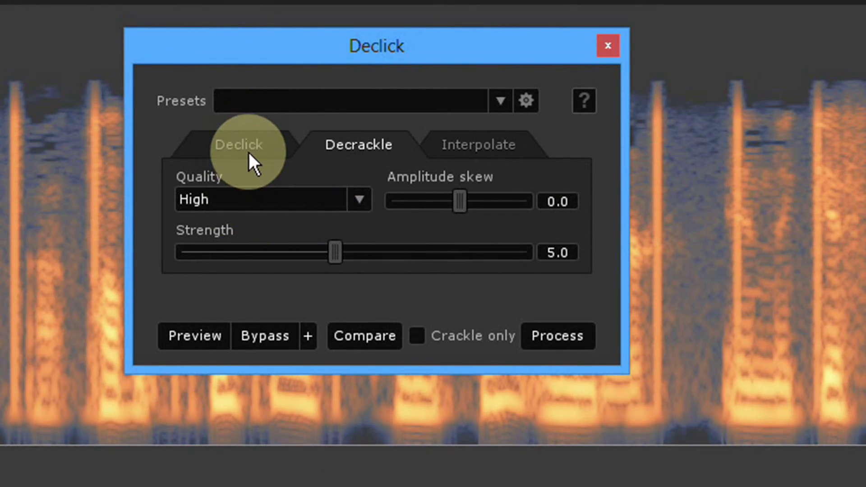
- Show the Declick settings and preview click removal with the M-band (random clicks) algorithm at sensitivity 3.0
{"action": "left_click", "coordinate": [248, 150]}
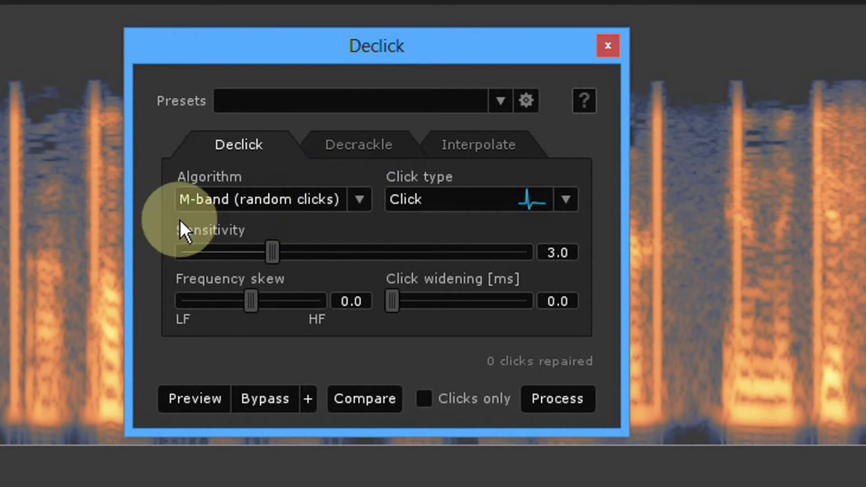
{"action": "left_click", "coordinate": [185, 397]}
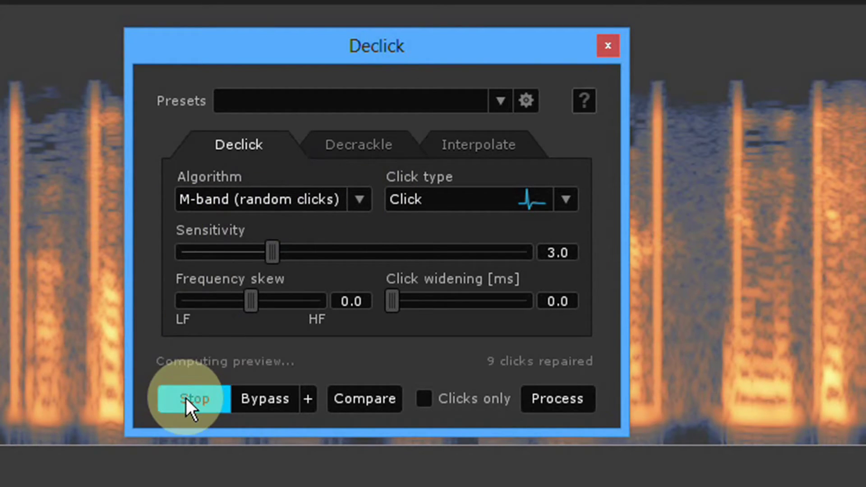
{"action": "left_click", "coordinate": [186, 398]}
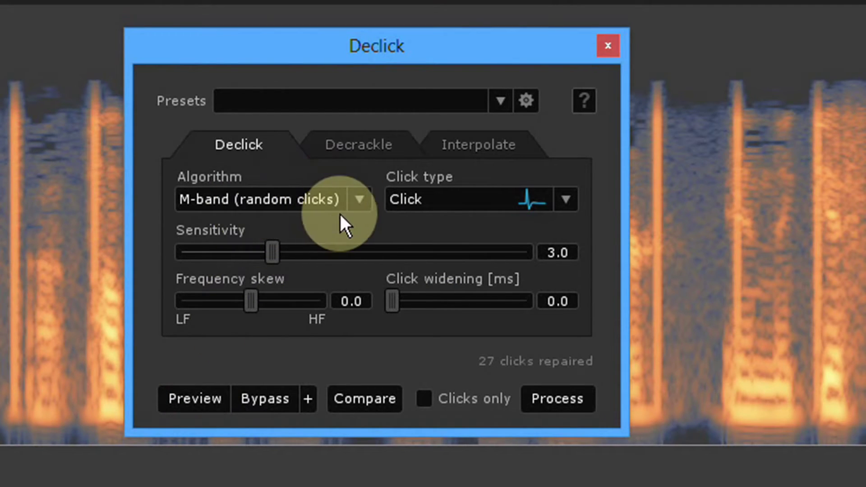
- Try the M-band (periodic clicks) algorithm in the Declick preview, return to M-band (random clicks) and stop the preview
{"action": "left_click", "coordinate": [360, 201]}
{"action": "left_click", "coordinate": [336, 252]}
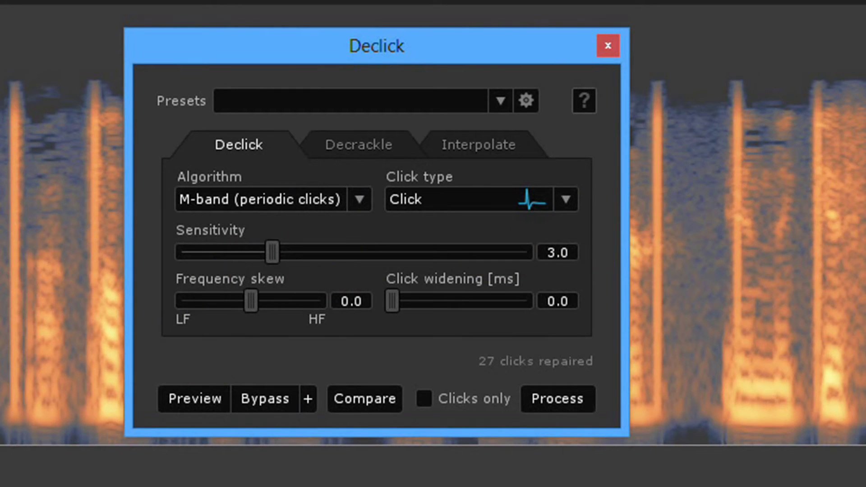
{"action": "left_click", "coordinate": [187, 399]}
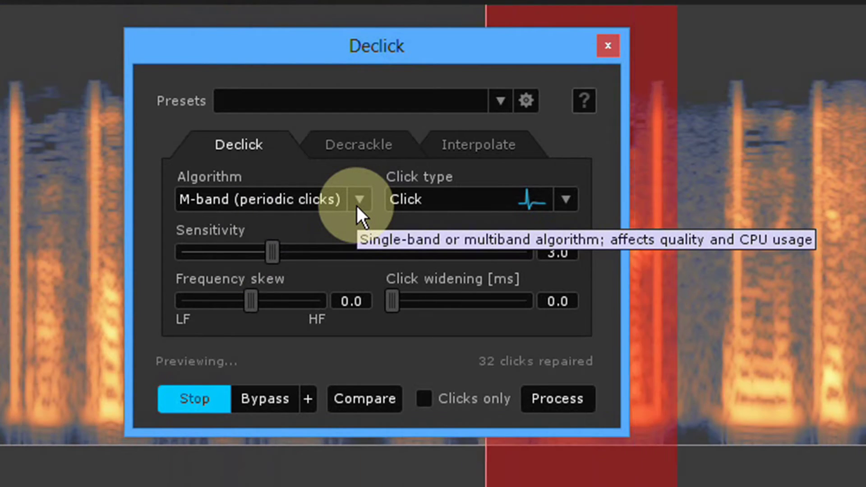
{"action": "left_click", "coordinate": [358, 203]}
{"action": "left_click", "coordinate": [325, 273]}
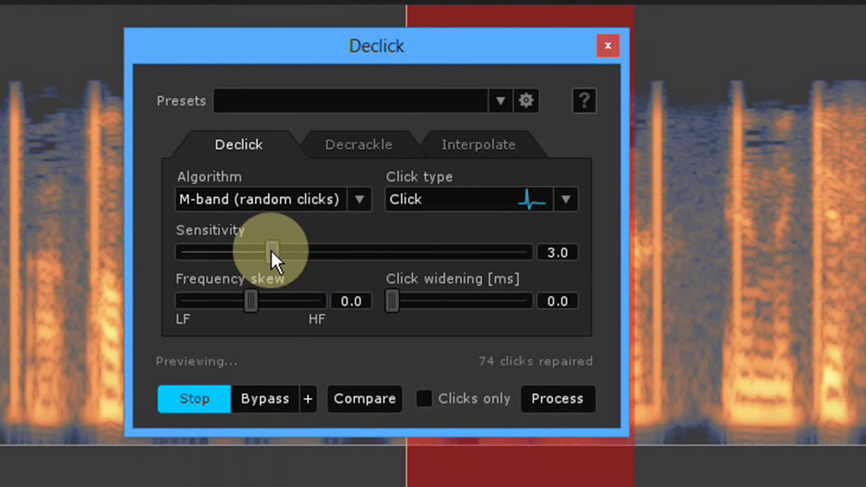
{"action": "left_click", "coordinate": [182, 392]}
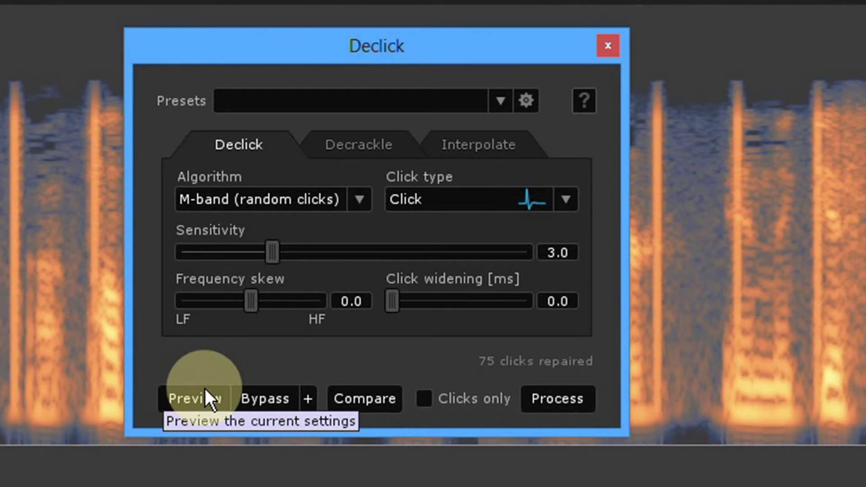
- Raise the Declick sensitivity to 10.0 while previewing, process the file and close the module
{"action": "left_click", "coordinate": [202, 392]}
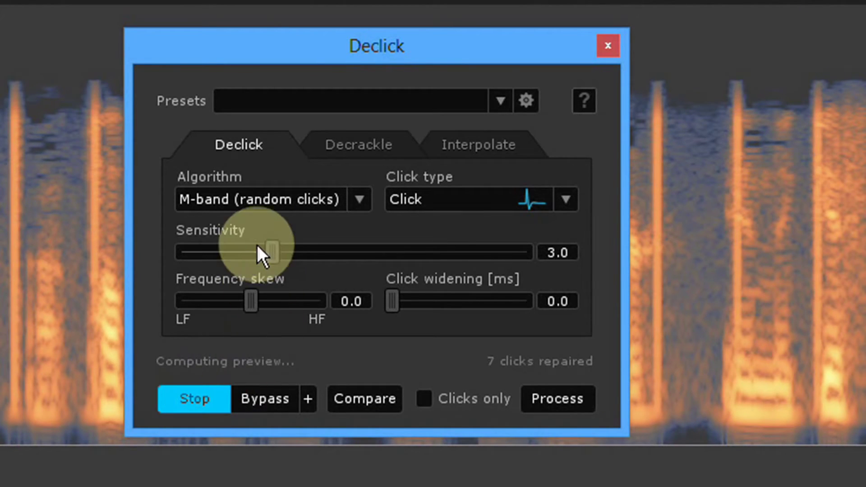
{"action": "left_click_drag", "start_coordinate": [273, 251], "coordinate": [420, 264]}
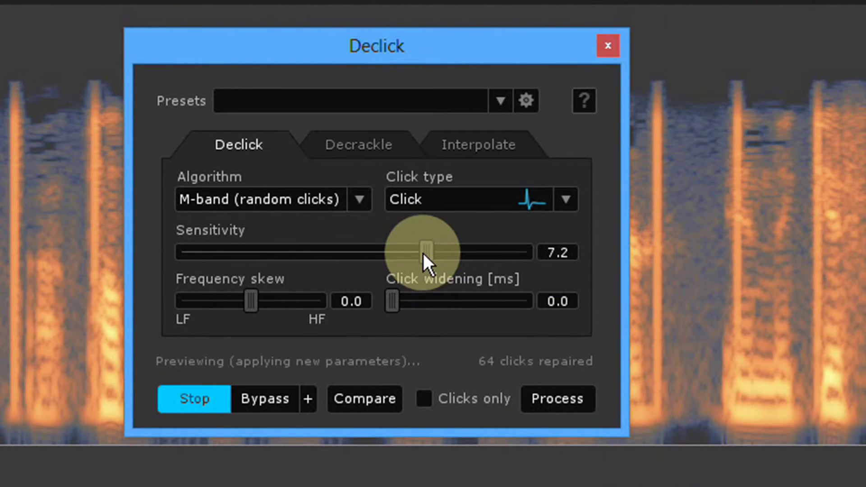
{"action": "left_click_drag", "start_coordinate": [424, 253], "coordinate": [562, 267]}
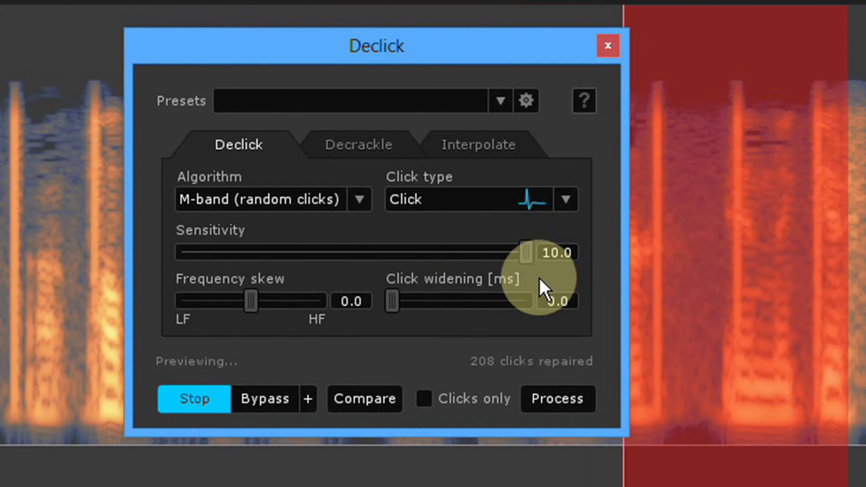
{"action": "left_click", "coordinate": [199, 396]}
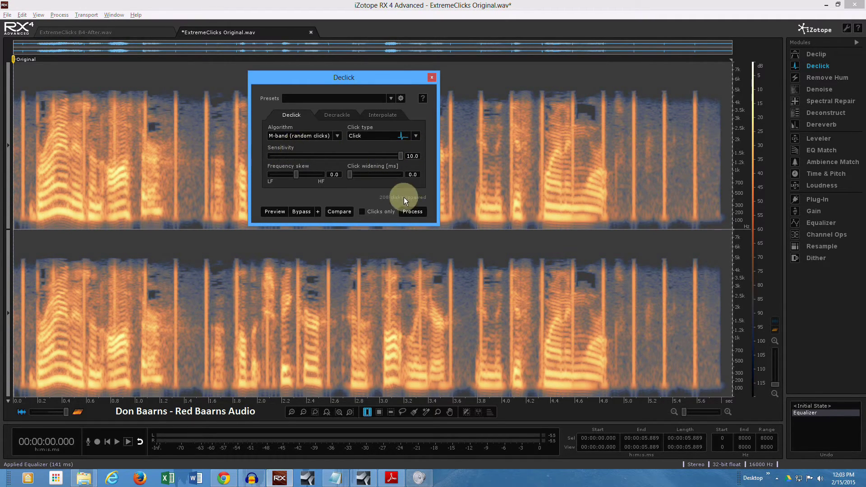
{"action": "left_click", "coordinate": [415, 211]}
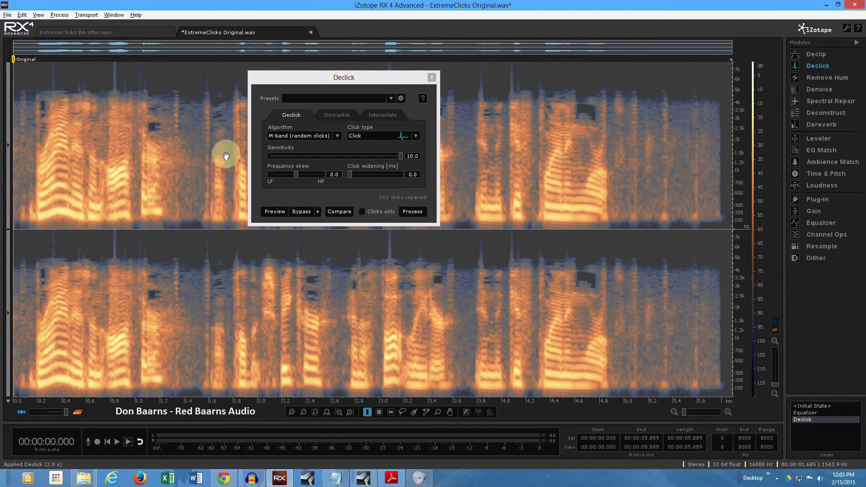
{"action": "left_click", "coordinate": [432, 78]}
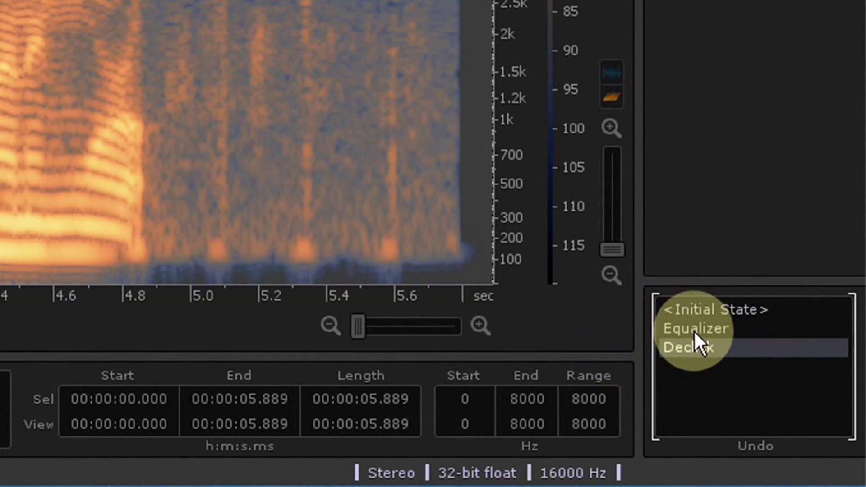
- Compare the Equalizer, Declick and initial states from the history during playback, ending on the Declick state
{"action": "left_click", "coordinate": [694, 331]}
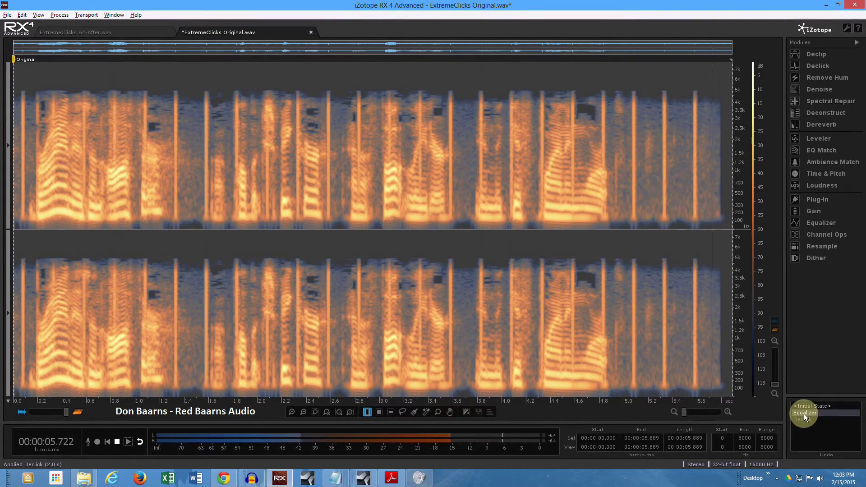
{"action": "key", "text": "space"}
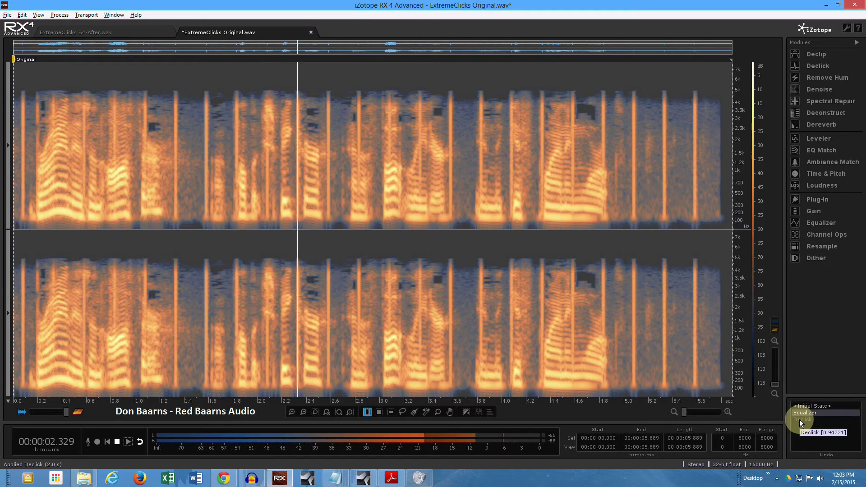
{"action": "left_click", "coordinate": [799, 419]}
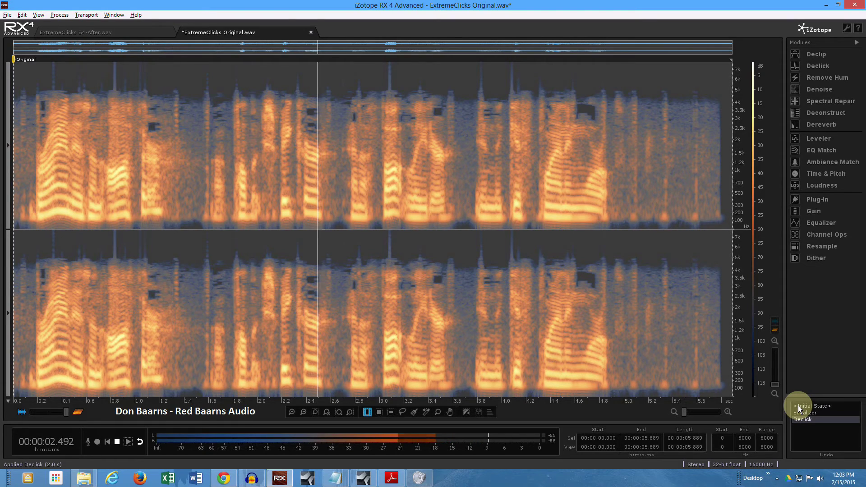
{"action": "left_click", "coordinate": [797, 406]}
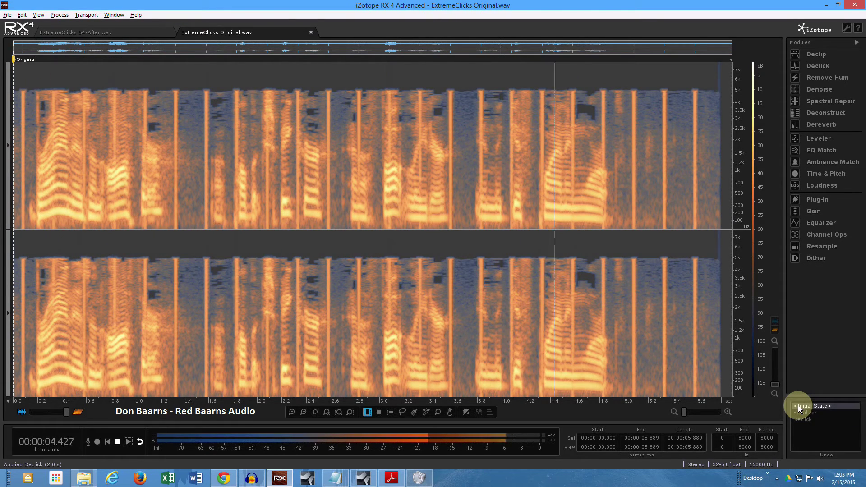
{"action": "left_click", "coordinate": [800, 420]}
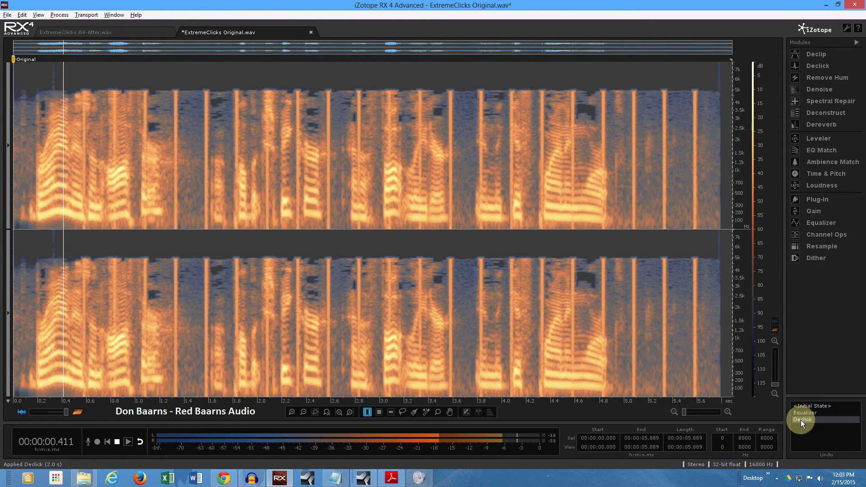
{"action": "key", "text": "space"}
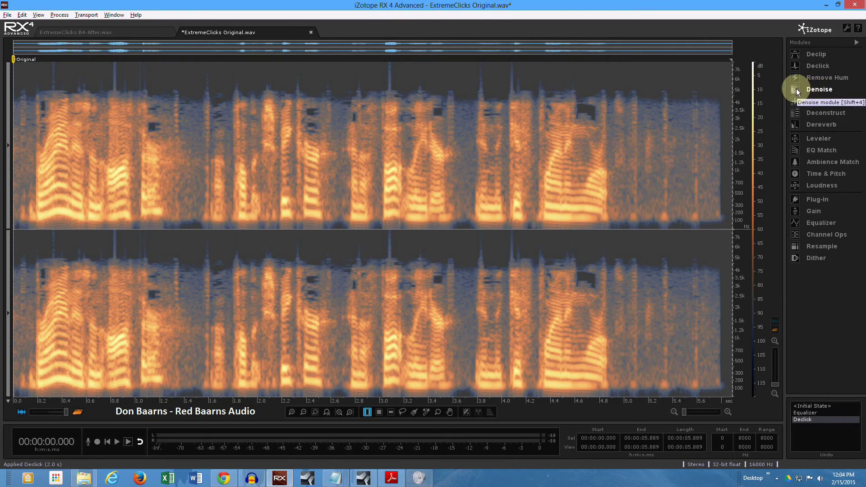
- Set dialogue denoising to manual and learn the noise profile from the quiet section between about 5.400 and 5.555 seconds
{"action": "left_click", "coordinate": [820, 92]}
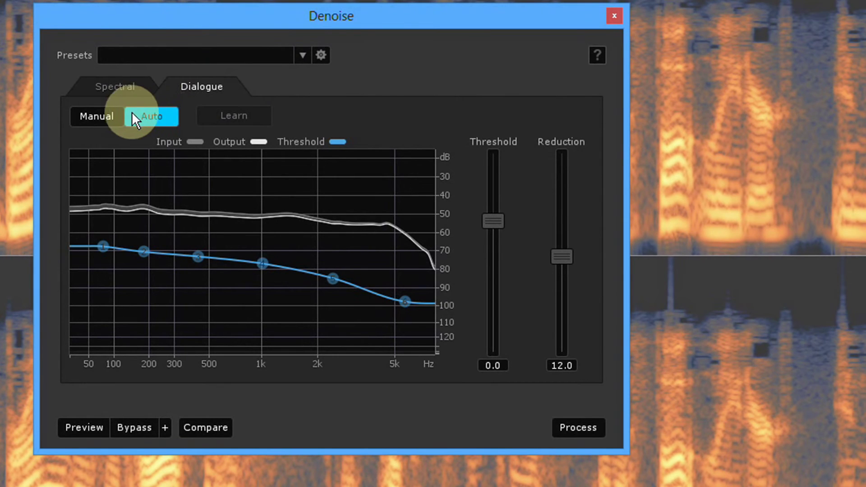
{"action": "left_click", "coordinate": [100, 116]}
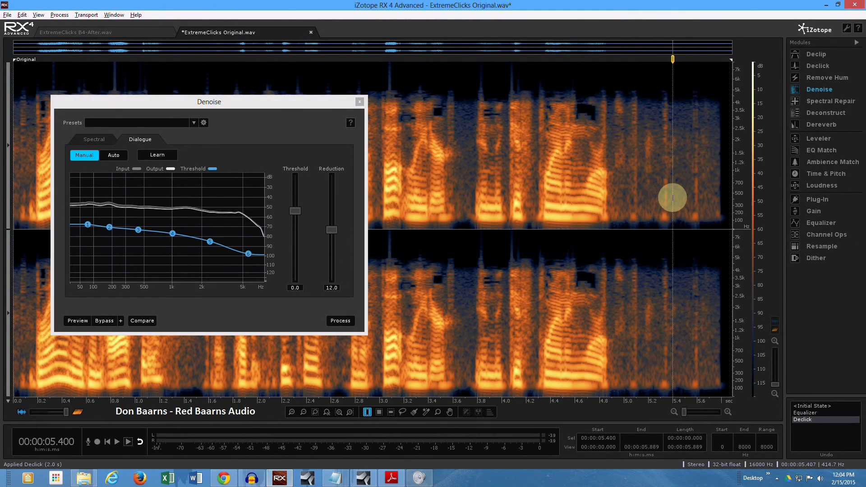
{"action": "left_click_drag", "start_coordinate": [673, 197], "coordinate": [689, 204]}
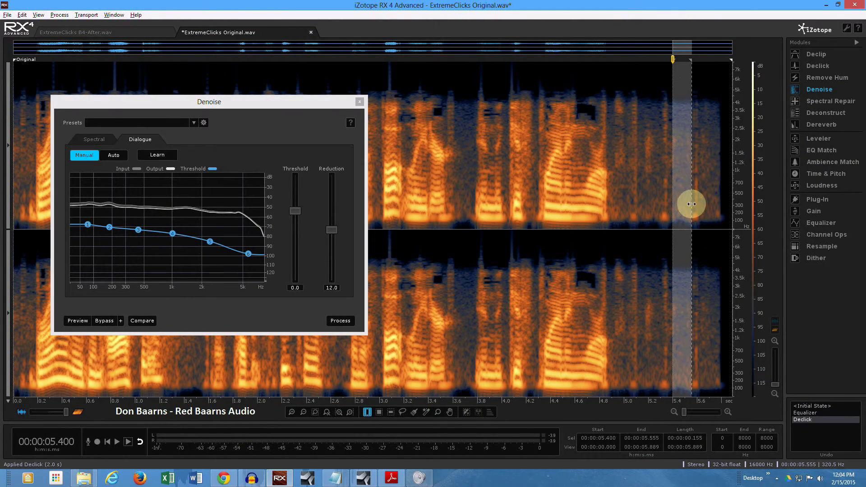
{"action": "left_click", "coordinate": [153, 154]}
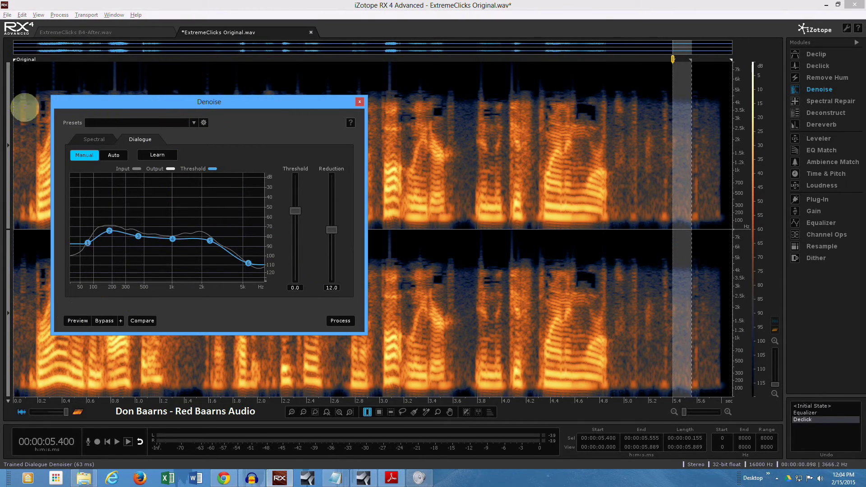
- Preview the dialogue denoising from about 0.113 seconds while raising the reduction to 25.0
{"action": "left_click", "coordinate": [27, 111]}
{"action": "left_click", "coordinate": [80, 320]}
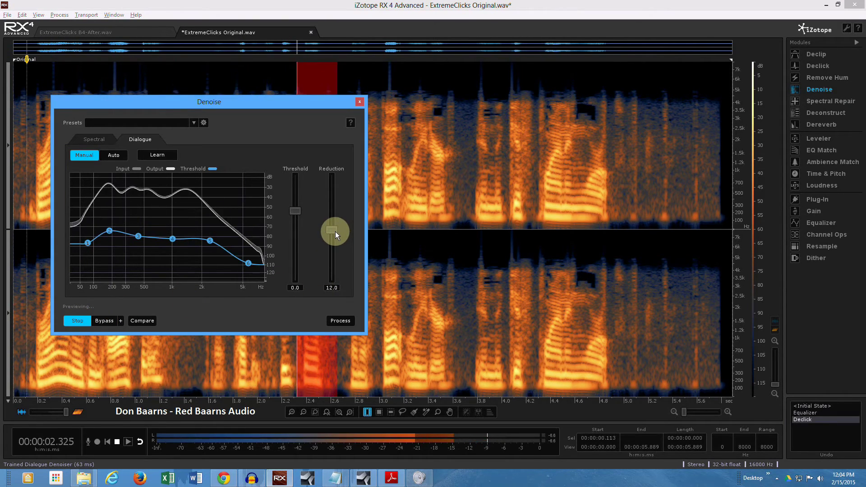
{"action": "left_click_drag", "start_coordinate": [331, 231], "coordinate": [331, 175]}
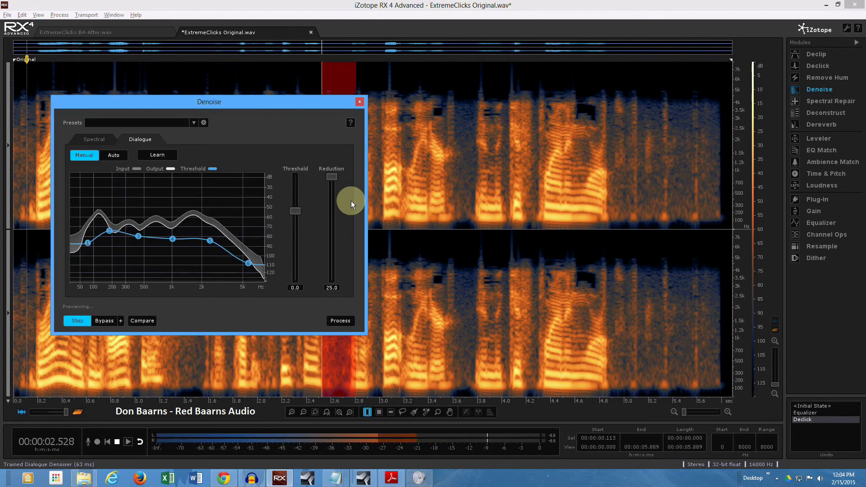
{"action": "key", "text": "space"}
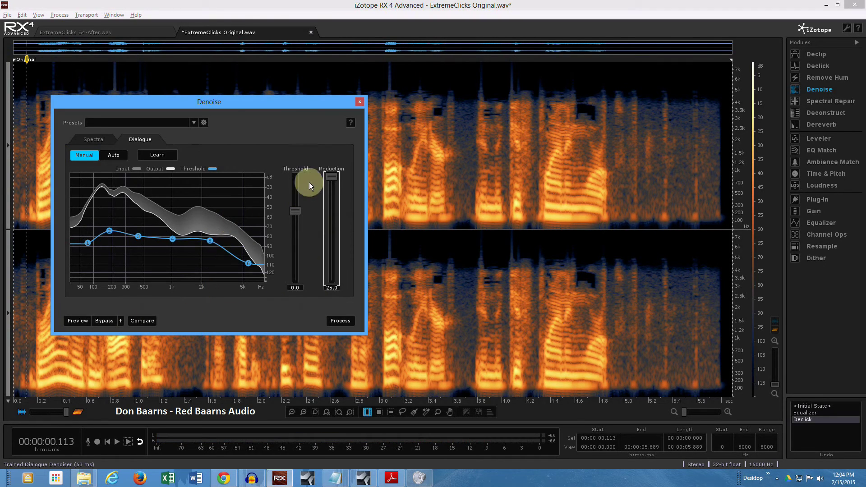
- Lower the denoise reduction to 8.3 and process the file
{"action": "left_click_drag", "start_coordinate": [328, 176], "coordinate": [327, 246]}
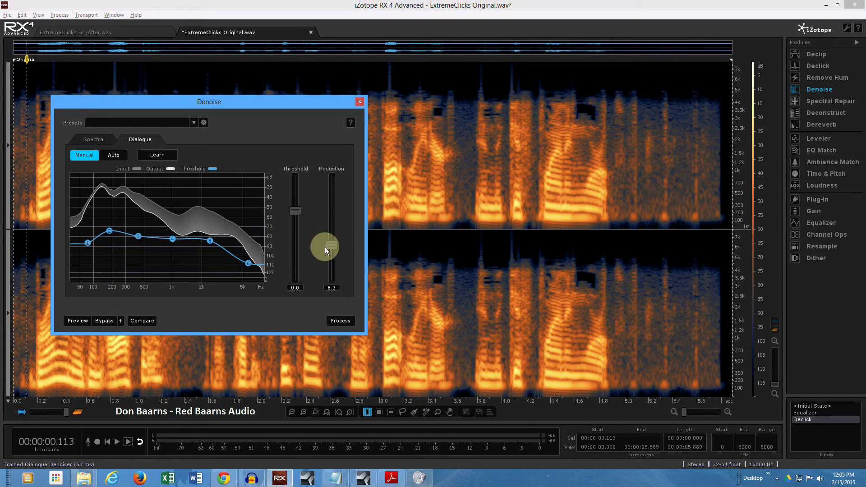
{"action": "left_click", "coordinate": [332, 288]}
{"action": "left_click", "coordinate": [340, 321]}
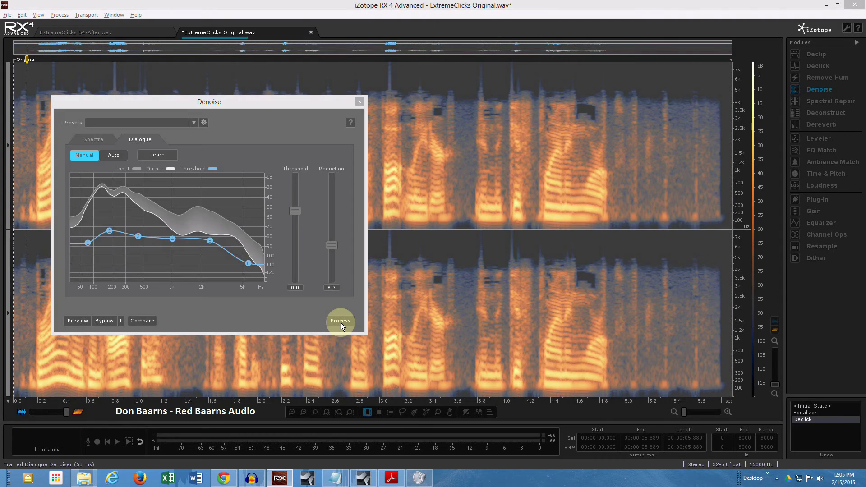
- Save the current dialogue denoise settings as a preset named Extreme1
{"action": "left_click", "coordinate": [204, 123]}
{"action": "left_click", "coordinate": [229, 128]}
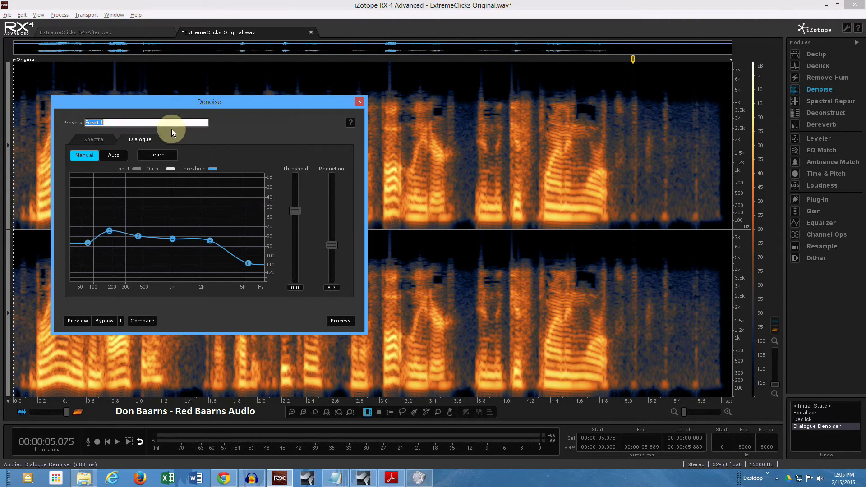
{"action": "type", "text": "Extreme 1"}
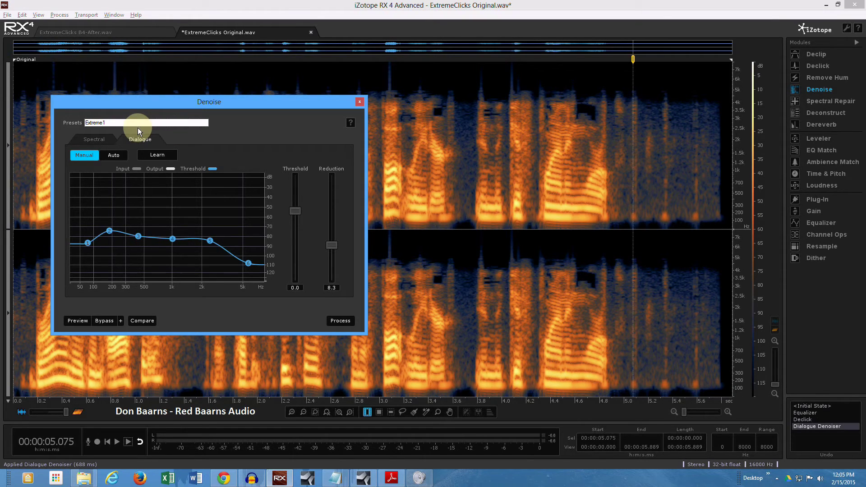
{"action": "key", "text": "Return"}
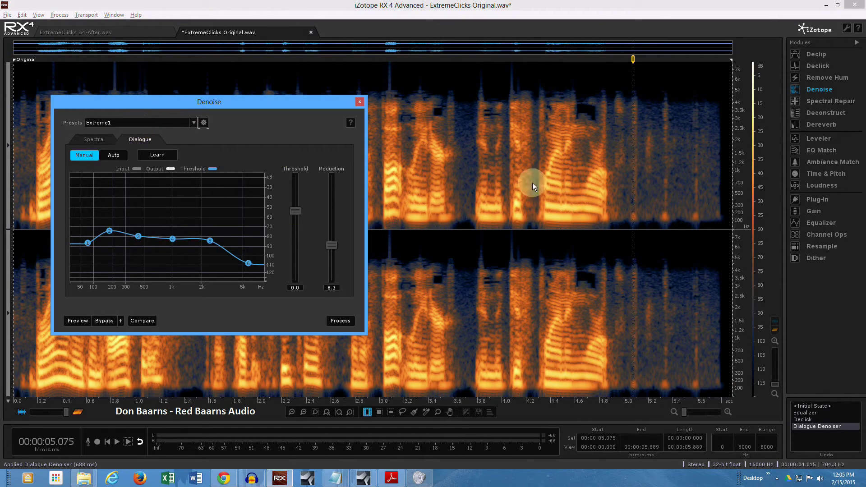
- Learn a new dialogue noise profile from the quiet section between about 5.407 and 5.544 seconds
{"action": "left_click", "coordinate": [674, 203]}
{"action": "left_click_drag", "start_coordinate": [673, 203], "coordinate": [690, 207]}
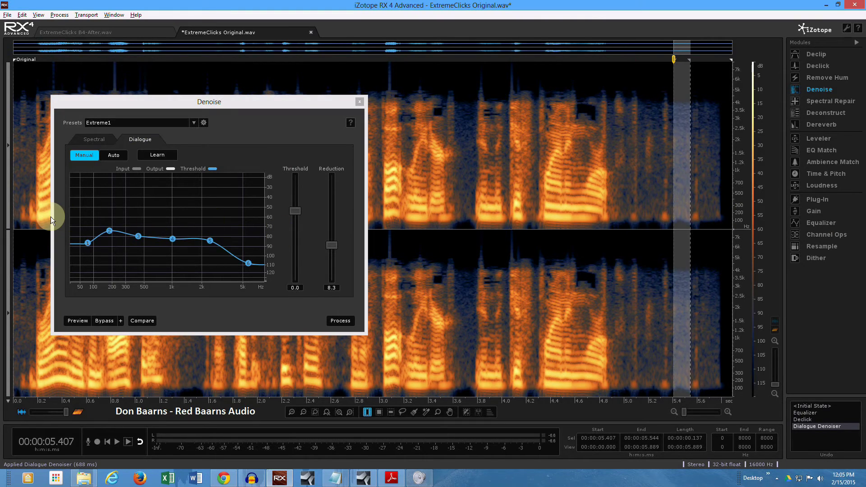
{"action": "left_click", "coordinate": [112, 217]}
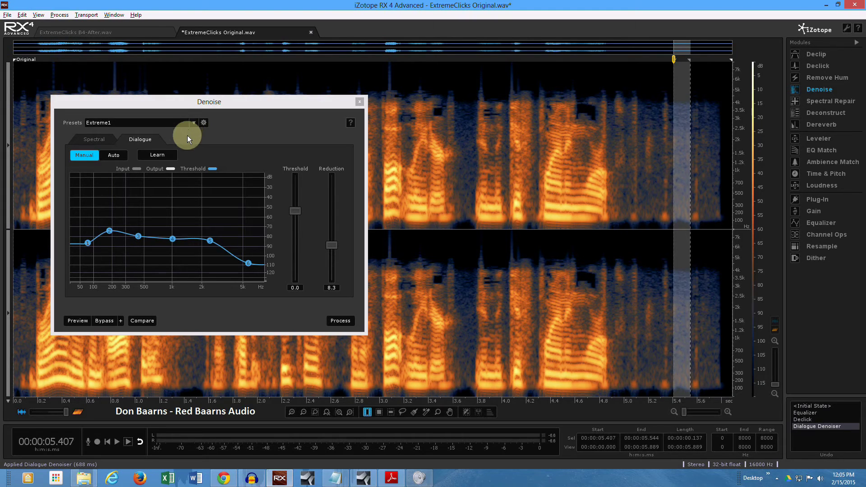
{"action": "left_click", "coordinate": [165, 155]}
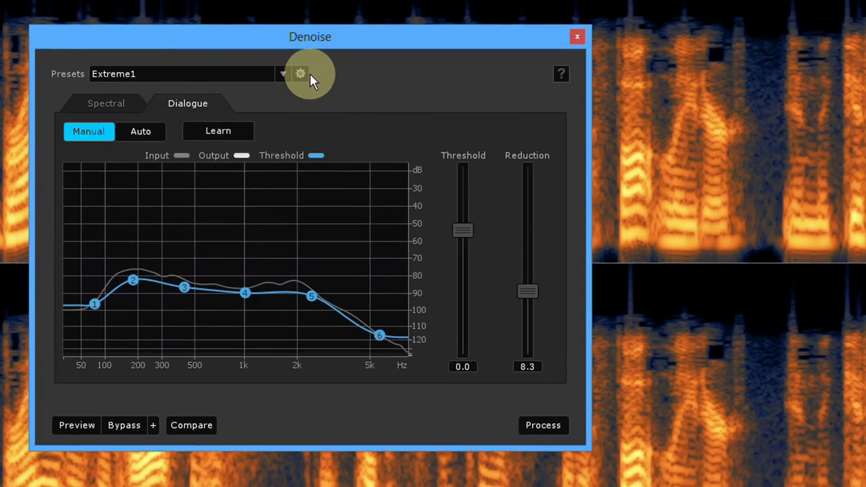
- Save the newly learned denoise settings as a separate preset named Extreme 2
{"action": "left_click", "coordinate": [203, 123]}
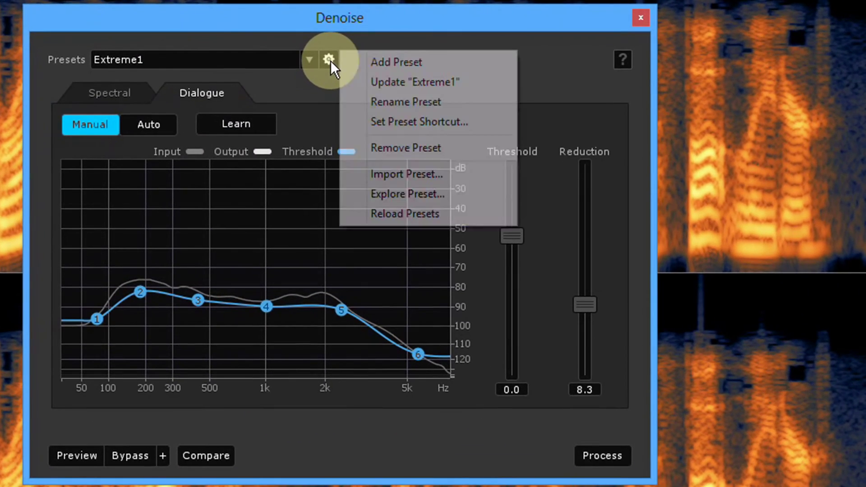
{"action": "left_click", "coordinate": [397, 67]}
{"action": "type", "text": "Extrem"}
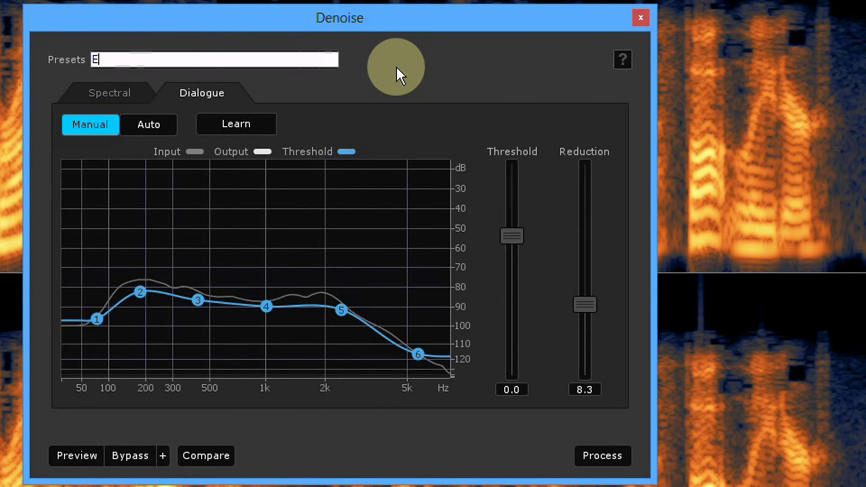
{"action": "key", "text": "BackSpace"}
{"action": "type", "text": "me 2"}
{"action": "key", "text": "Return"}
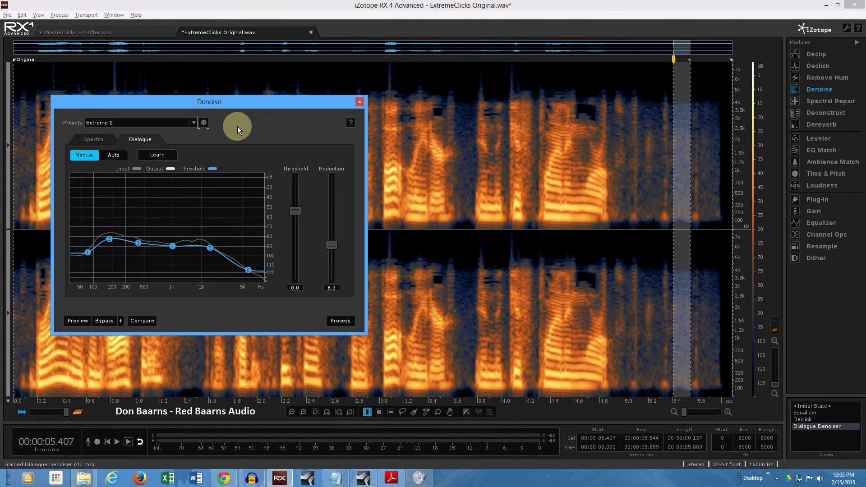
- Process the whole file with the Extreme 2 denoise settings and play the result from about 0.061 seconds
{"action": "left_click", "coordinate": [32, 123]}
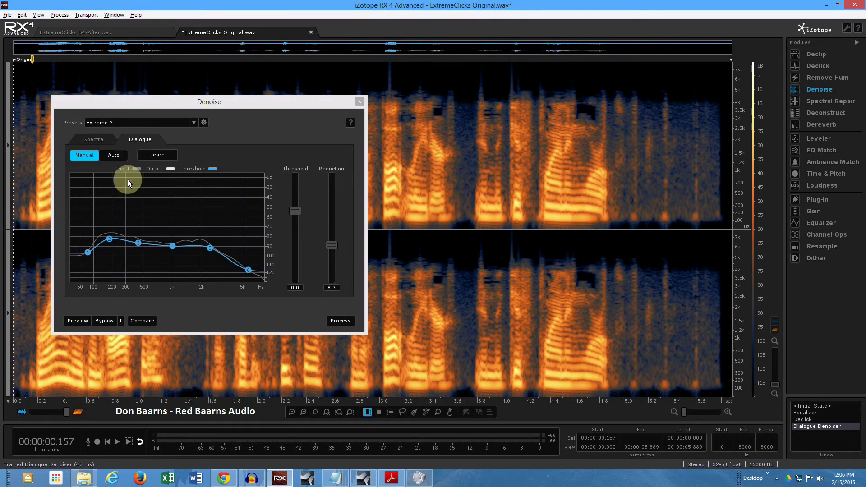
{"action": "left_click", "coordinate": [340, 321]}
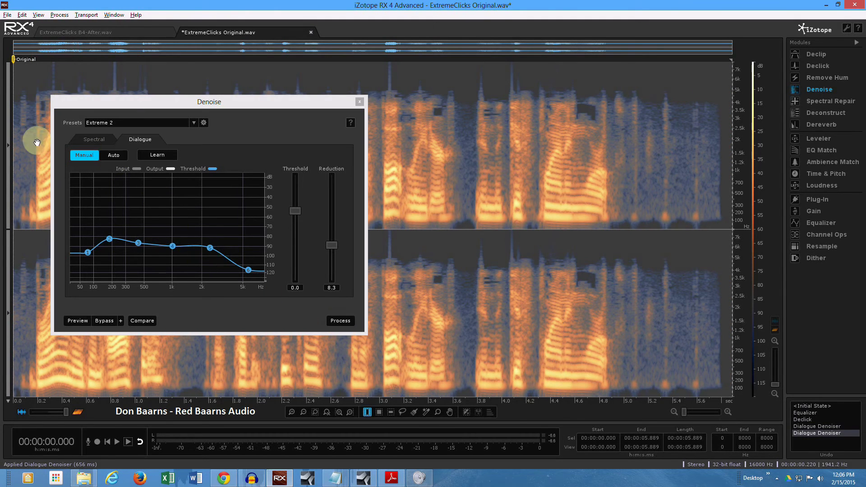
{"action": "left_click", "coordinate": [20, 138]}
{"action": "key", "text": "space"}
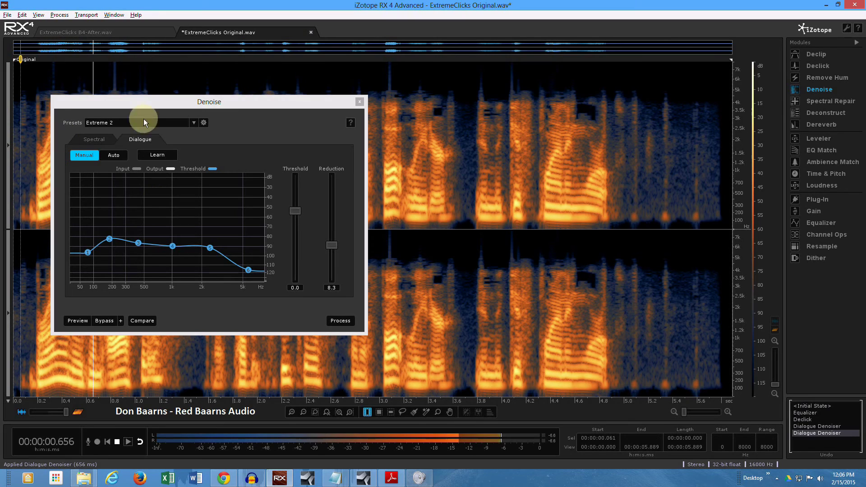
- Close the Denoise module and, with playback stopped, place the playhead at about 1.405 seconds
{"action": "left_click", "coordinate": [360, 101]}
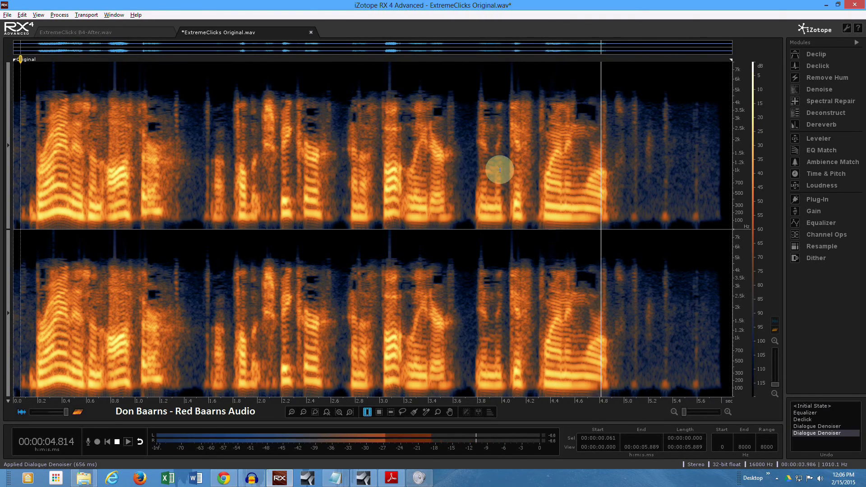
{"action": "key", "text": "space"}
{"action": "left_click", "coordinate": [185, 140]}
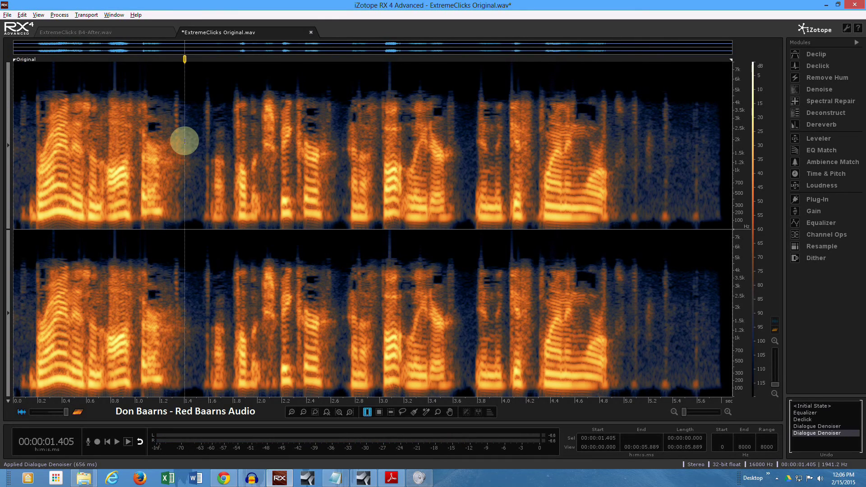